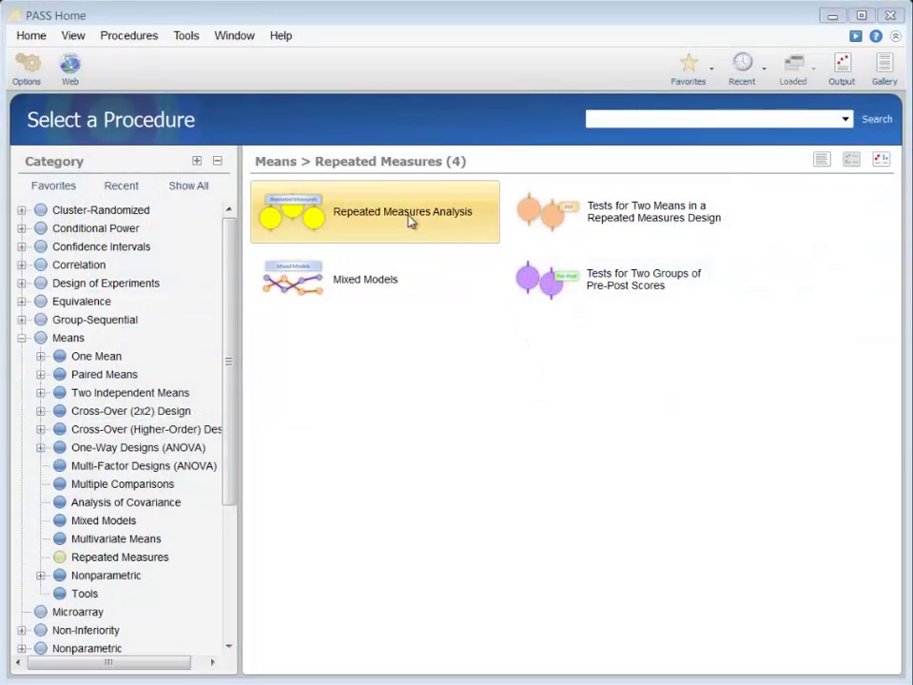
Open the Repeated Measures Analysis tile under Means > Repeated Measures.
{"action": "left_click", "coordinate": [404, 218]}
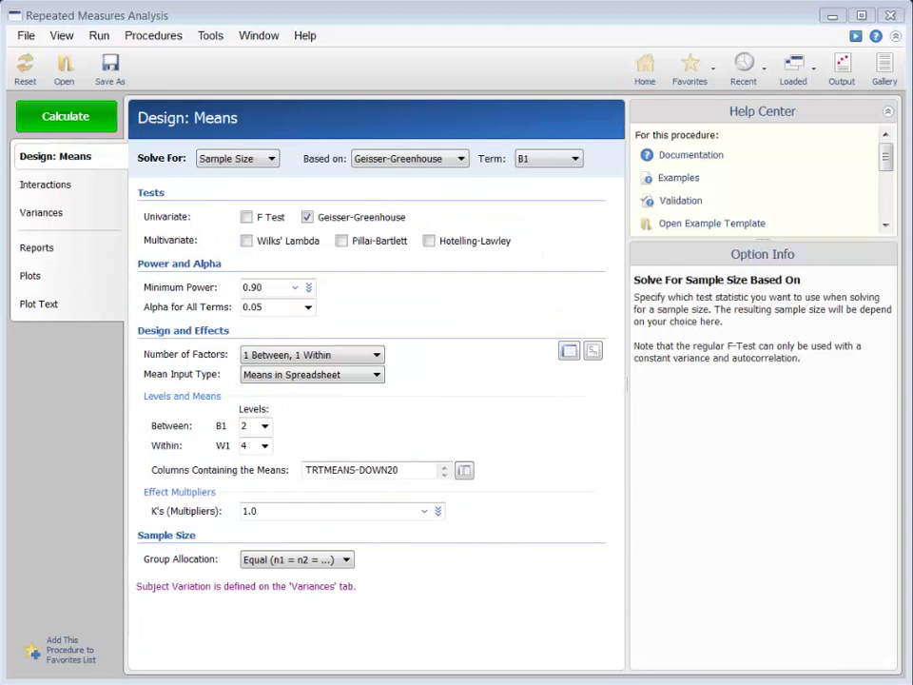
Keep B1 selected as the term to solve sample size for.
{"action": "left_click", "coordinate": [575, 161]}
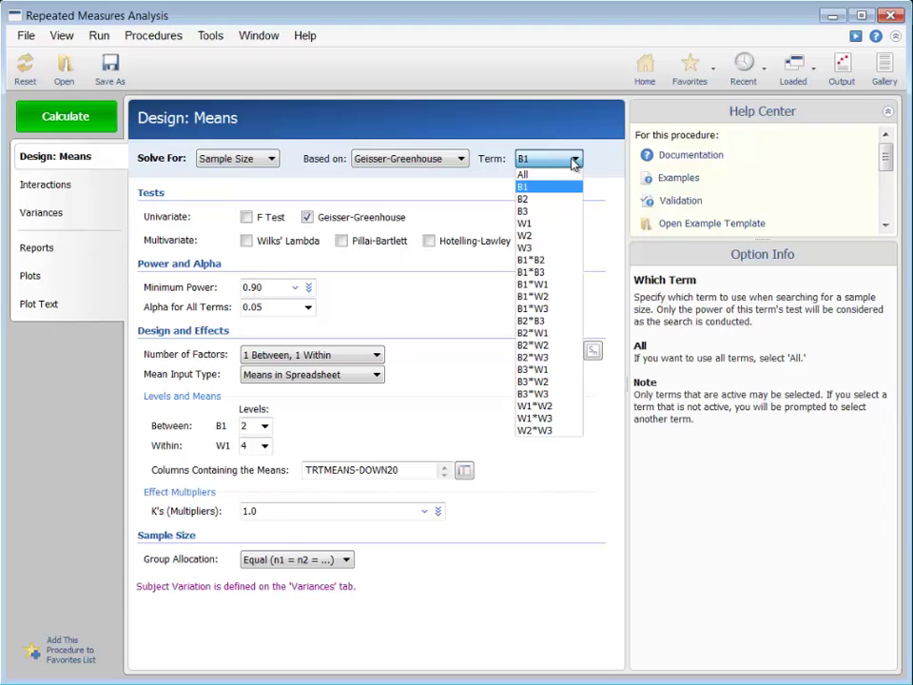
{"action": "left_click", "coordinate": [562, 158]}
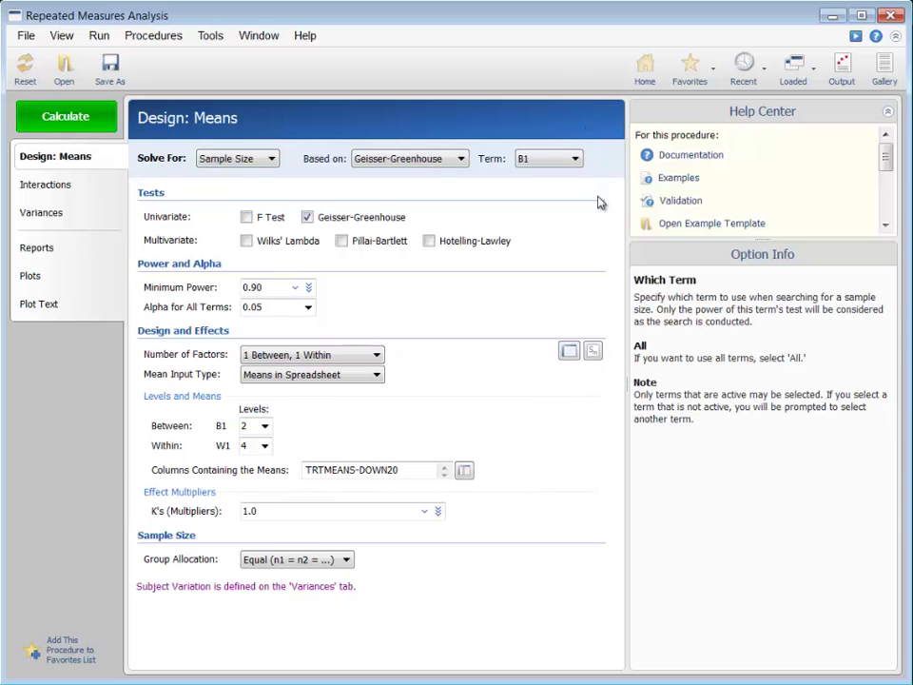
Review the means spreadsheet, then set the means columns to TrtMeans-Down20.
{"action": "left_click", "coordinate": [569, 352]}
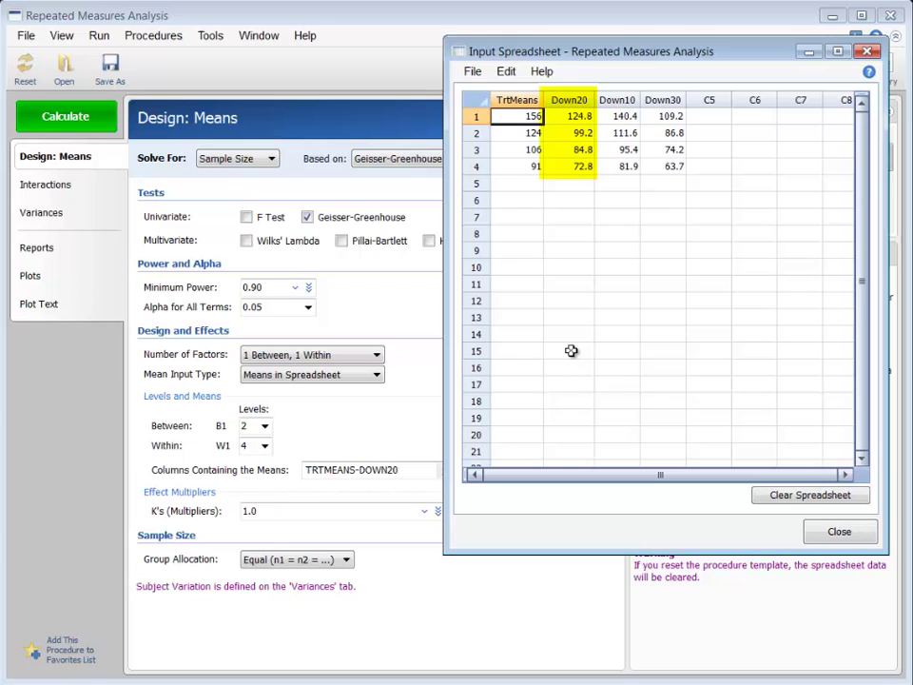
{"action": "left_click", "coordinate": [840, 534]}
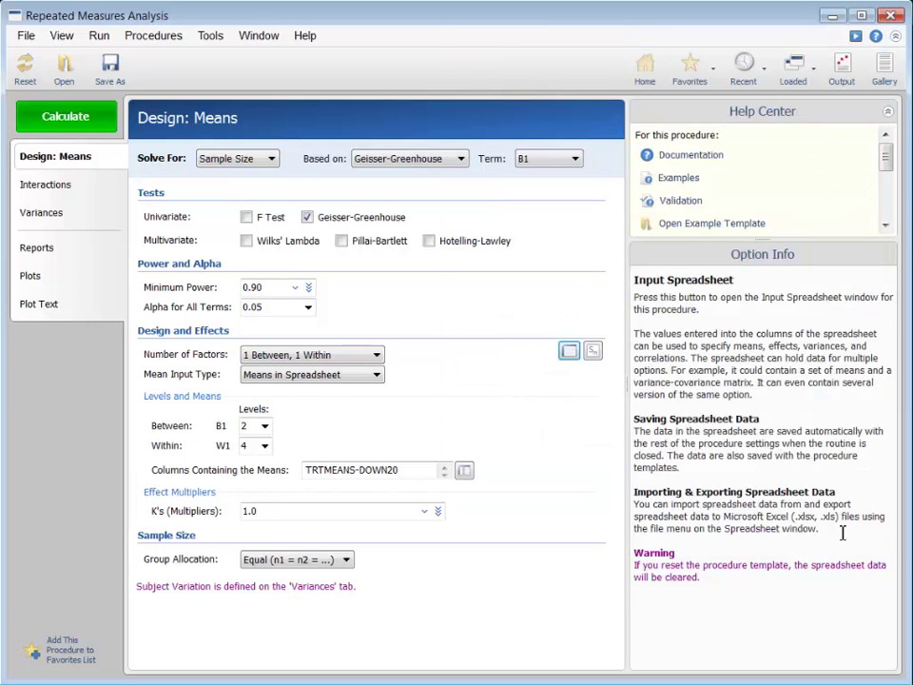
{"action": "left_click", "coordinate": [464, 470]}
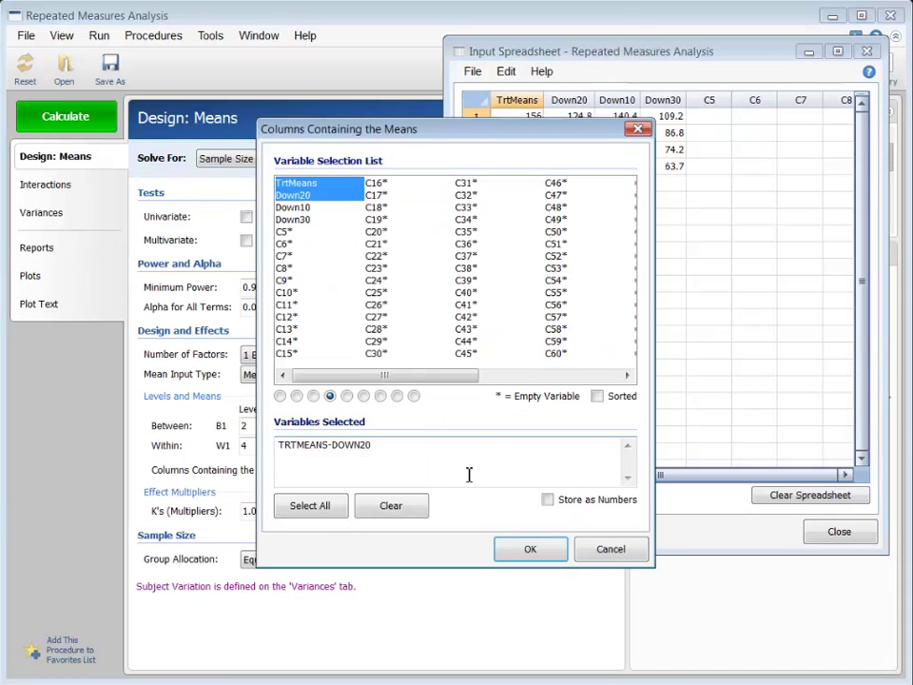
{"action": "left_click", "coordinate": [317, 194], "text": "shift"}
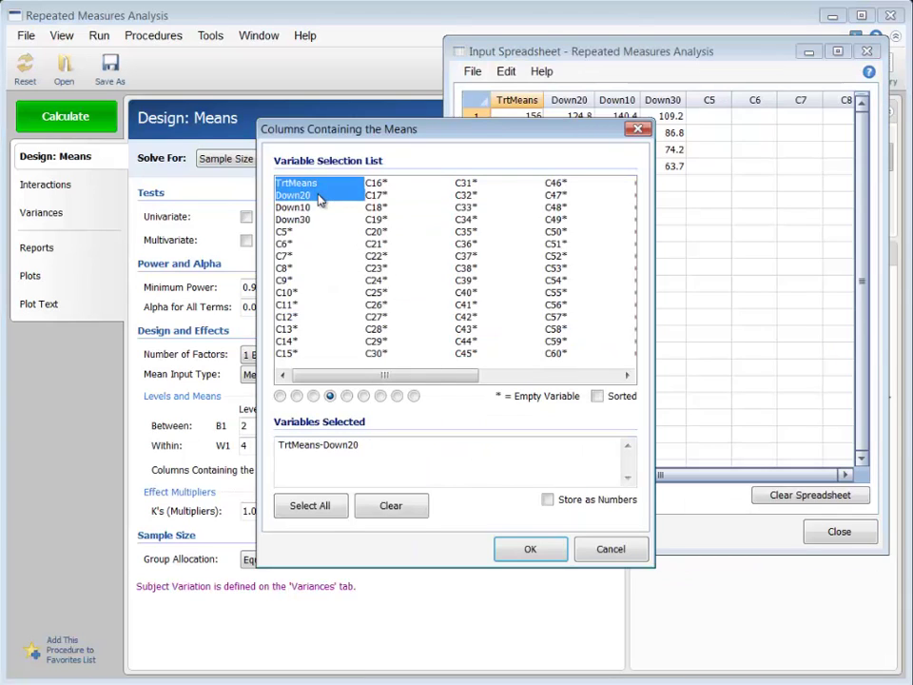
{"action": "left_click", "coordinate": [525, 550]}
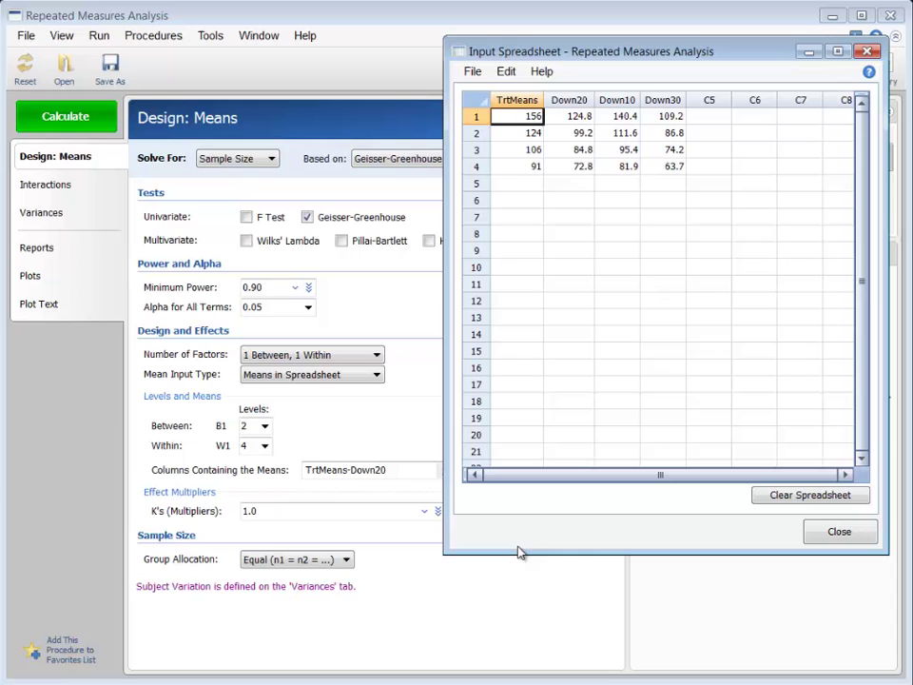
{"action": "left_click", "coordinate": [836, 534]}
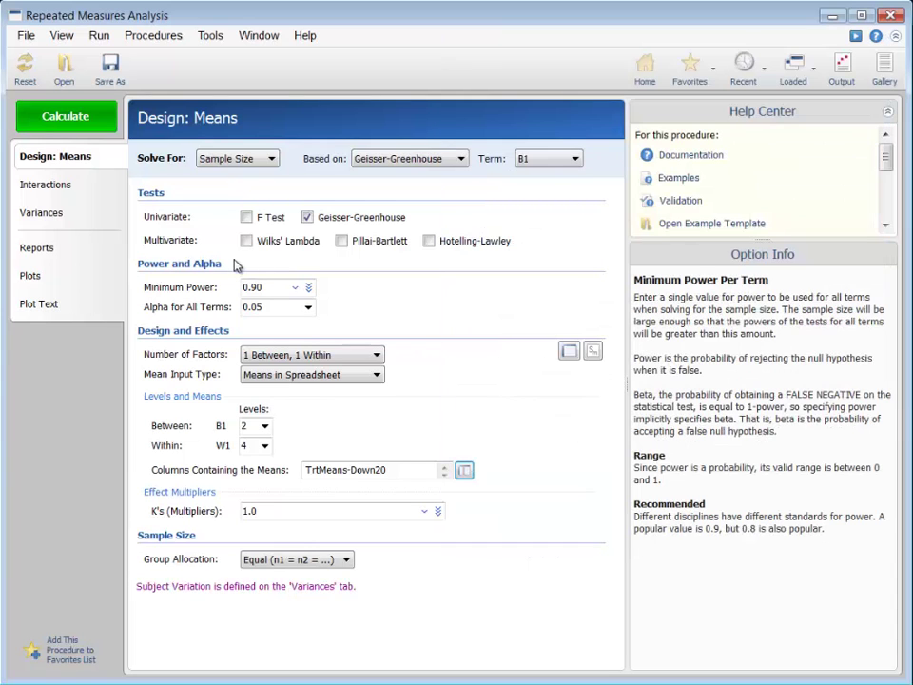
{"action": "left_click", "coordinate": [68, 216]}
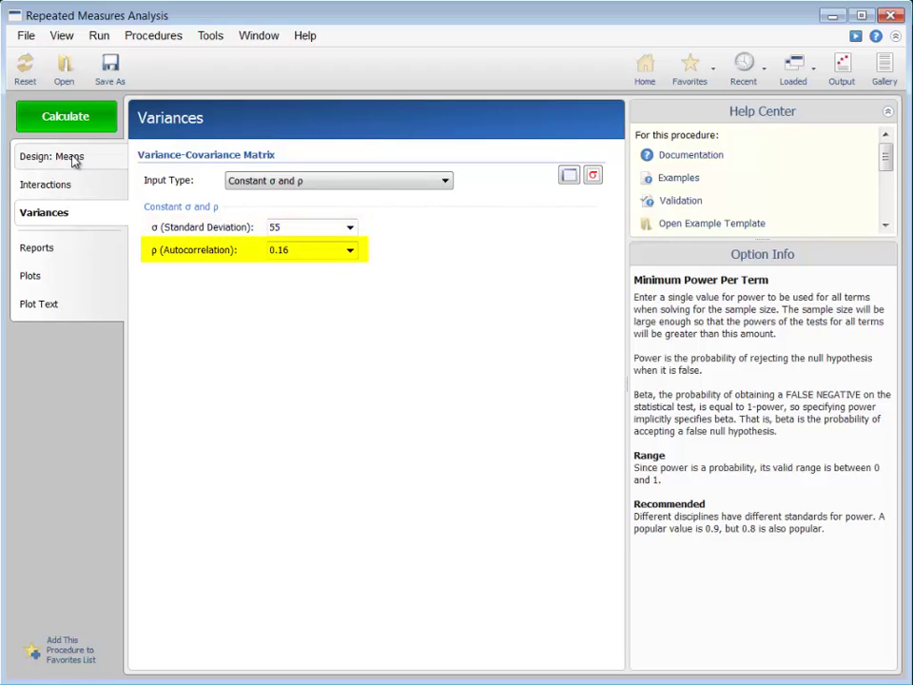
{"action": "left_click", "coordinate": [74, 161]}
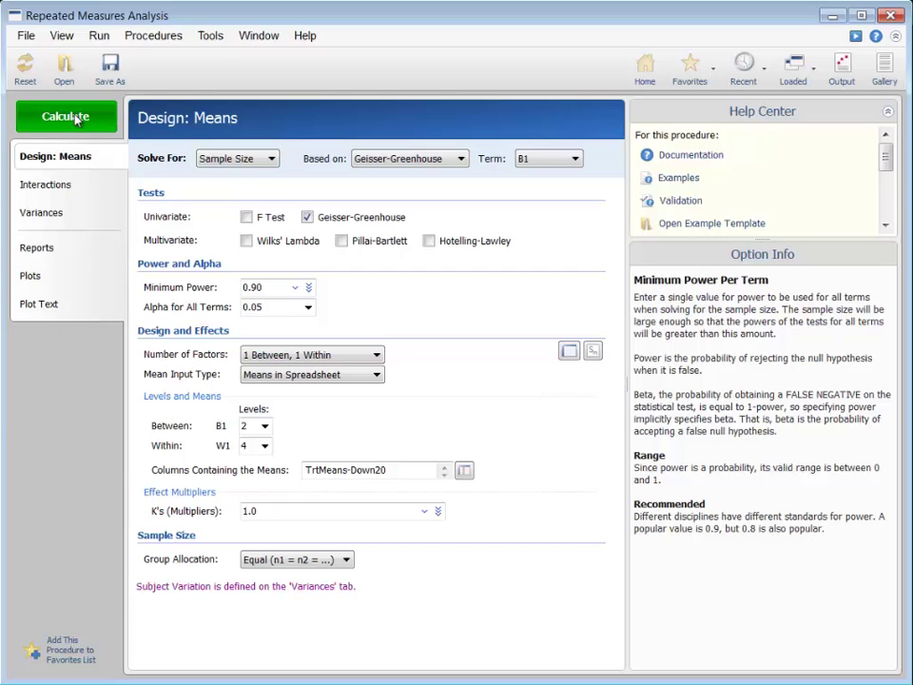
Calculate the report: n = 43 per group, N = 86, B1 power 0.9045.
{"action": "left_click", "coordinate": [76, 118]}
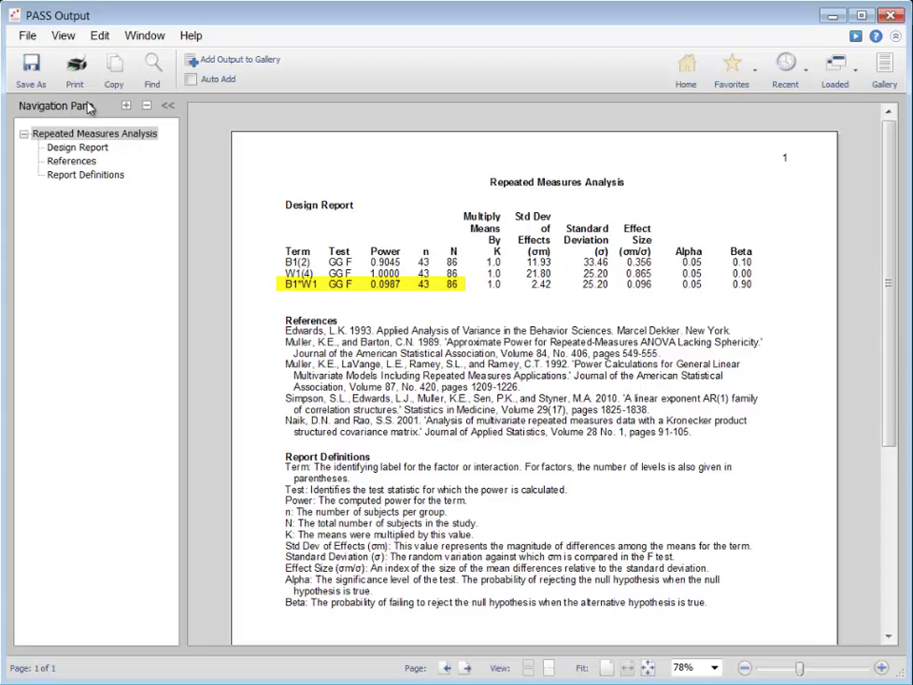
{"action": "left_click", "coordinate": [835, 76]}
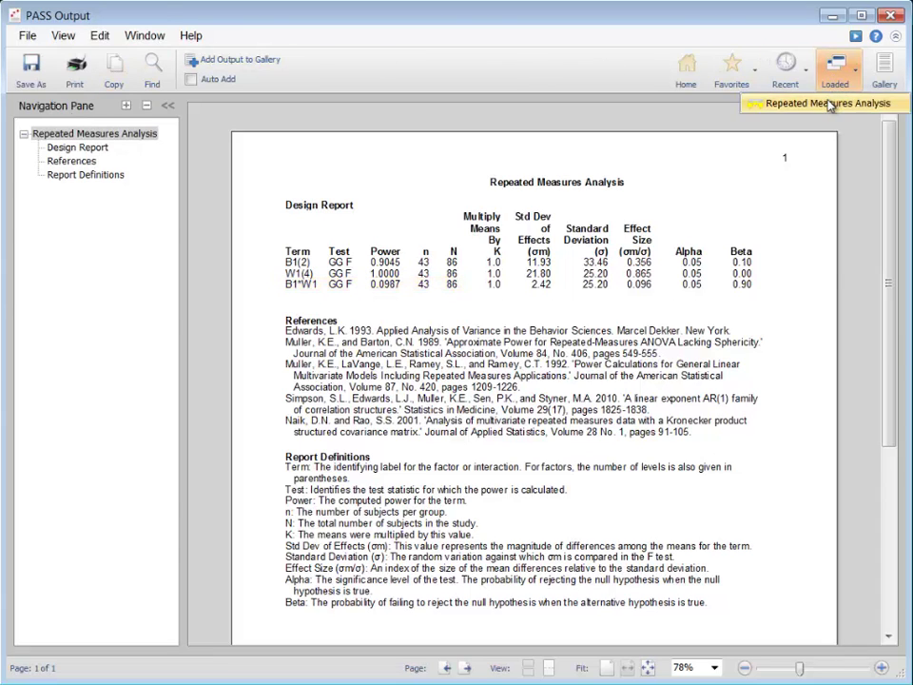
Switch the means columns to TrtMeans,Down10 and recalculate, giving n = 167 per group, N = 334.
{"action": "left_click", "coordinate": [771, 103]}
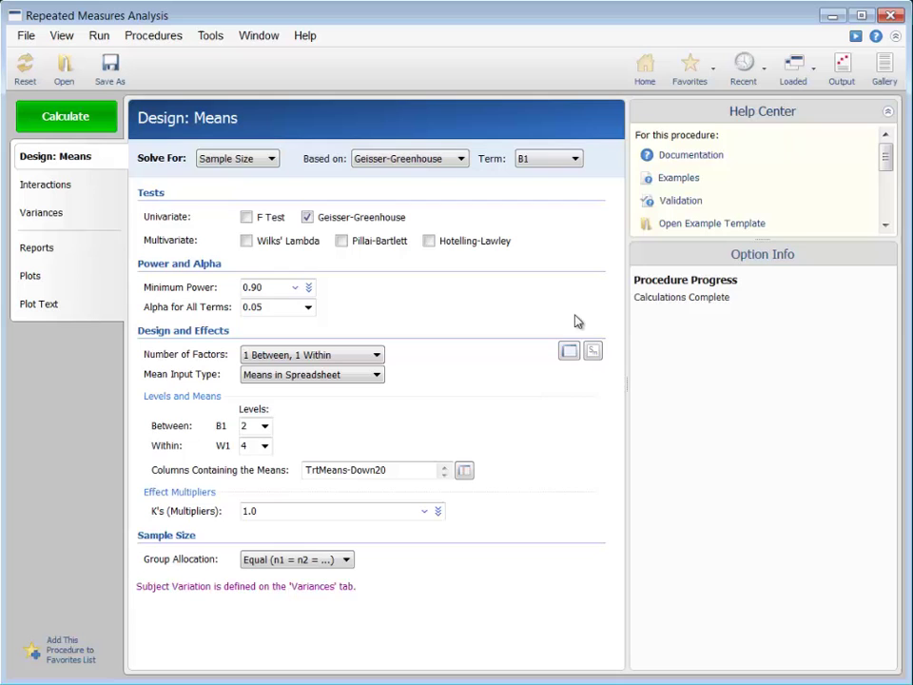
{"action": "left_click", "coordinate": [466, 473]}
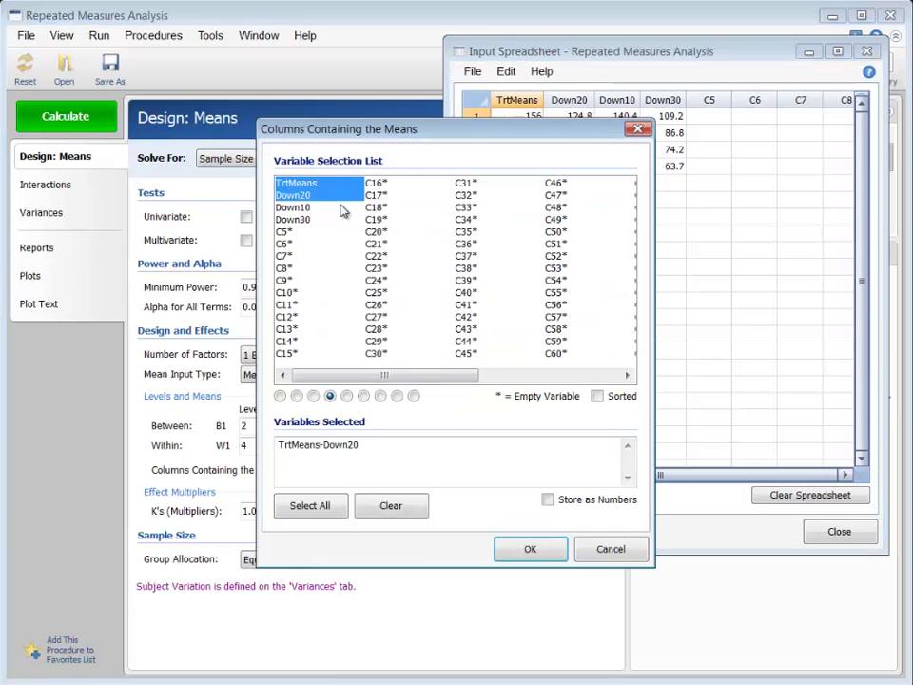
{"action": "left_click", "coordinate": [333, 196], "text": "ctrl"}
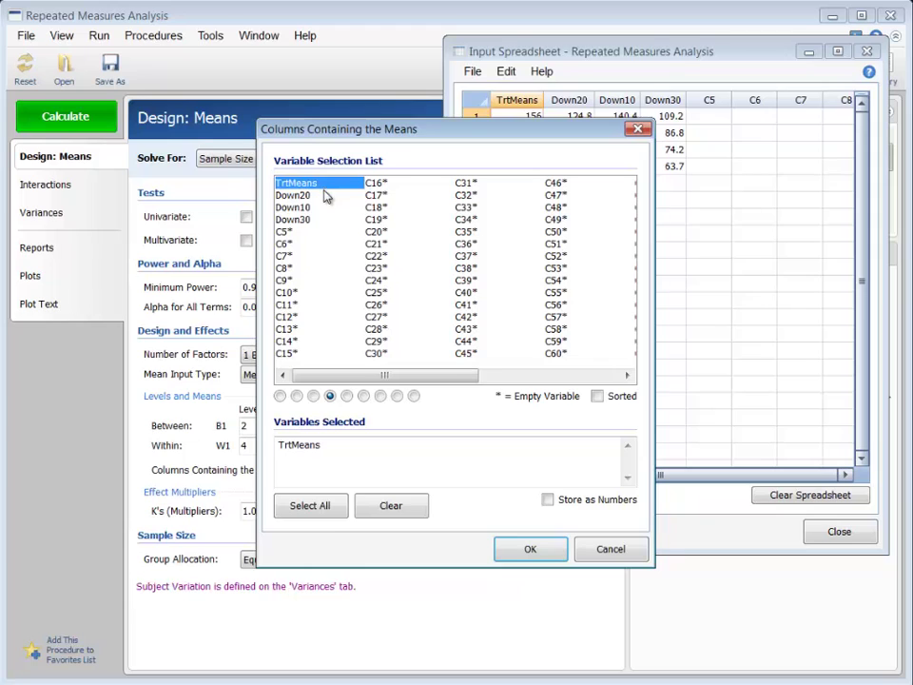
{"action": "left_click", "coordinate": [316, 208], "text": "ctrl"}
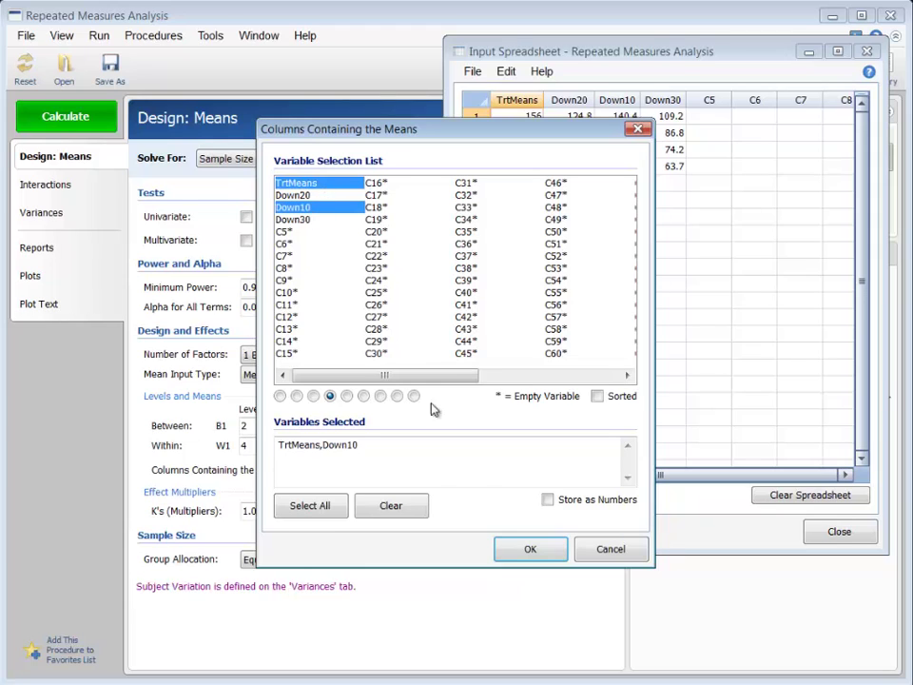
{"action": "left_click", "coordinate": [527, 550]}
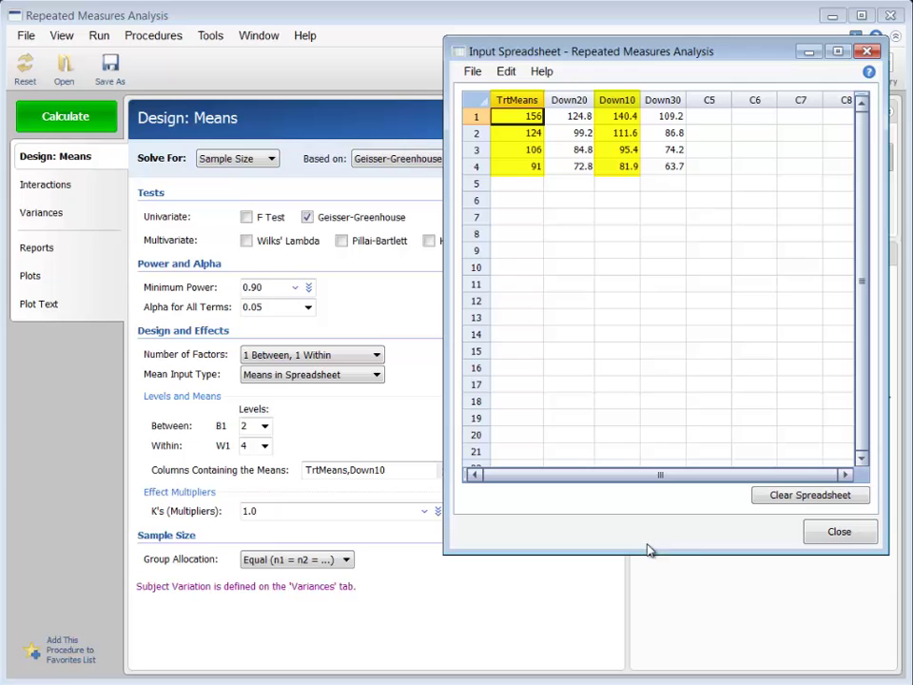
{"action": "left_click", "coordinate": [827, 537]}
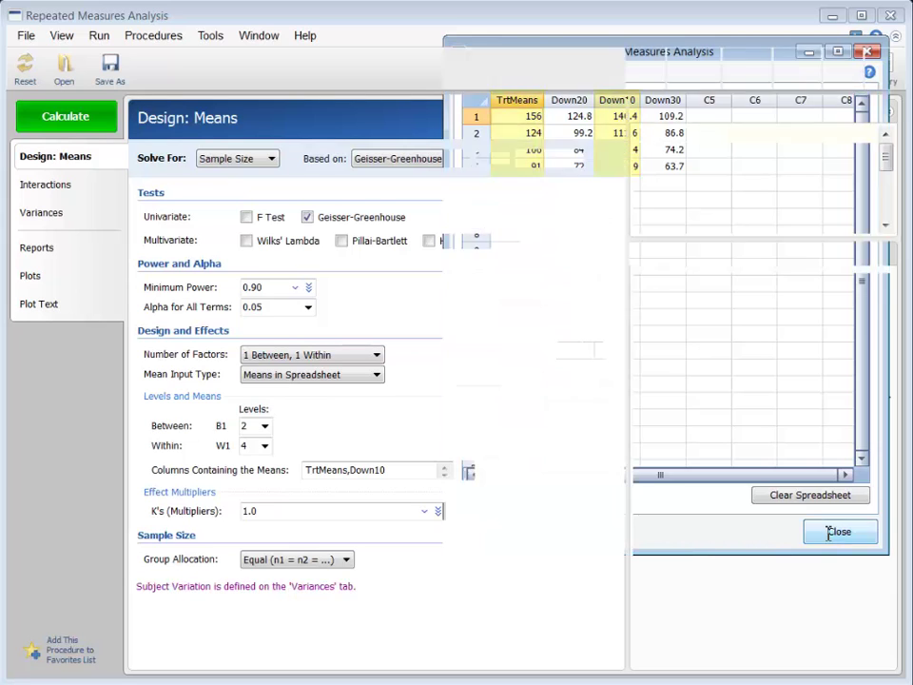
{"action": "left_click", "coordinate": [66, 118]}
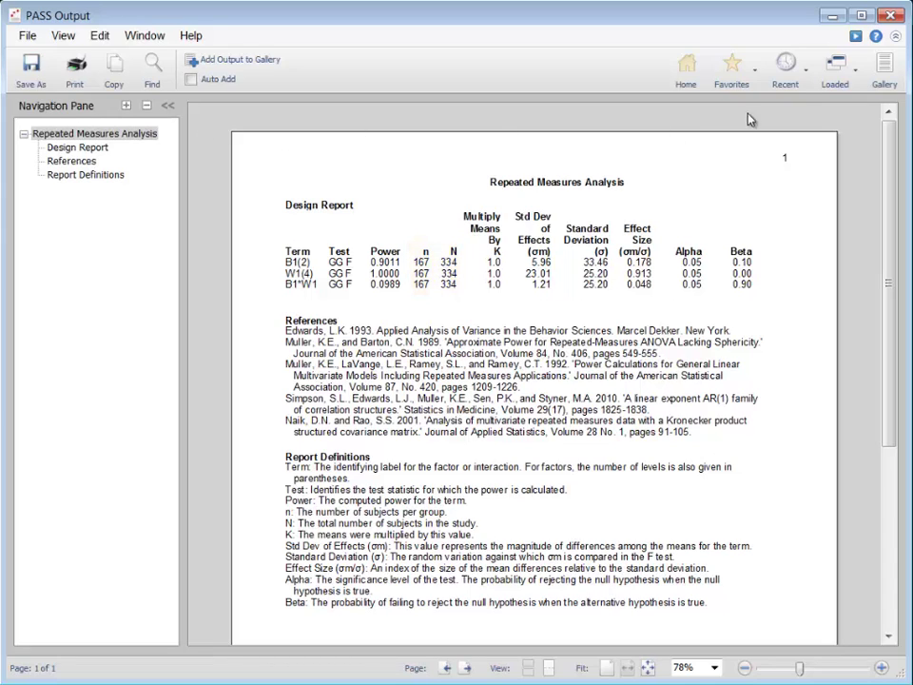
{"action": "left_click", "coordinate": [847, 76]}
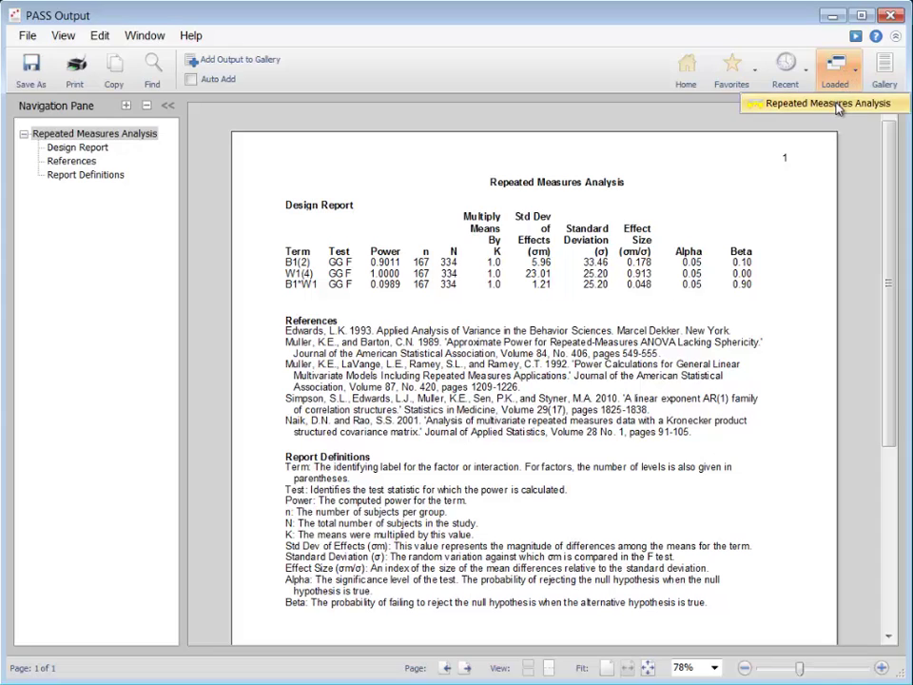
Switch the means columns to TrtMeans,Down30 and recalculate, giving n = 20 per group, N = 40.
{"action": "left_click", "coordinate": [837, 102]}
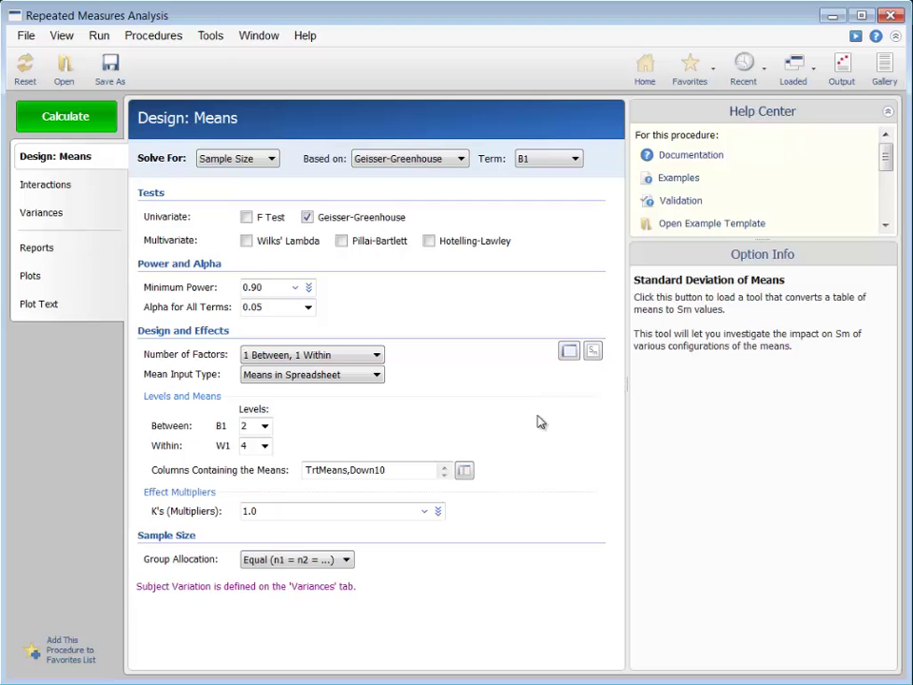
{"action": "left_click", "coordinate": [468, 472]}
{"action": "left_click", "coordinate": [324, 185]}
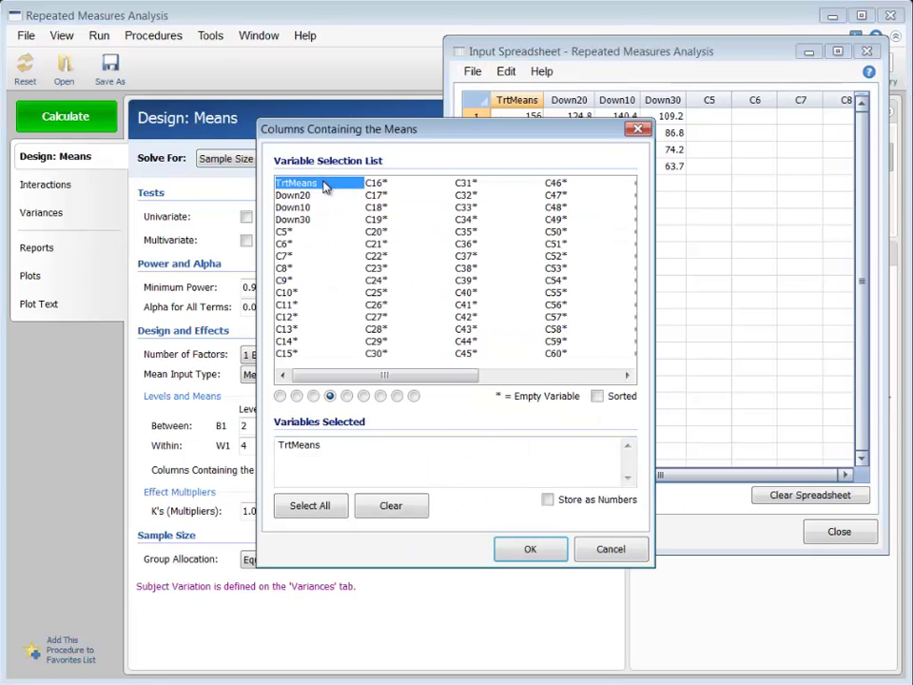
{"action": "left_click", "coordinate": [312, 221]}
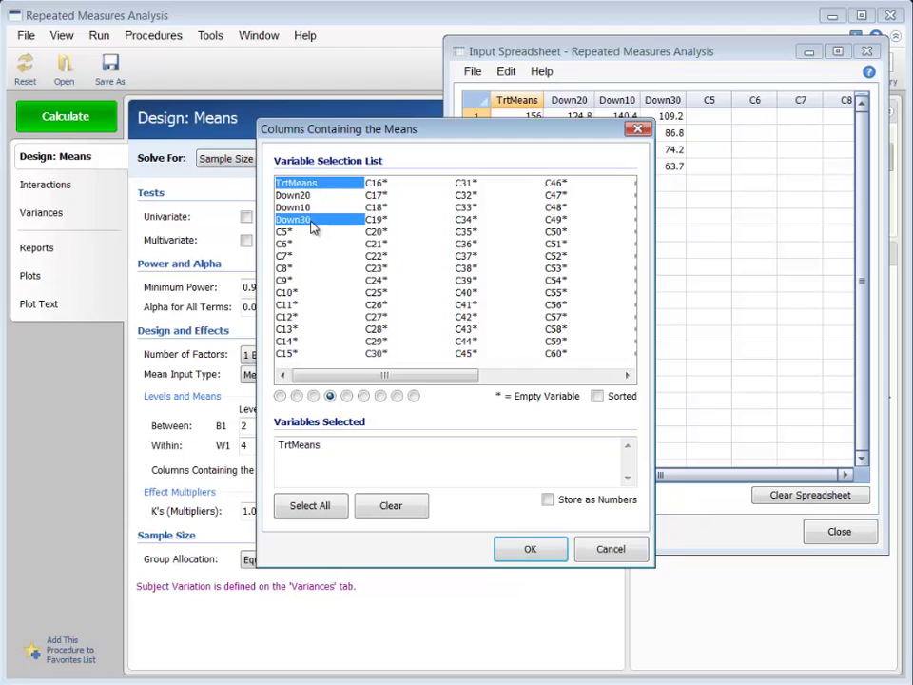
{"action": "left_click", "coordinate": [526, 550]}
{"action": "left_click", "coordinate": [831, 536]}
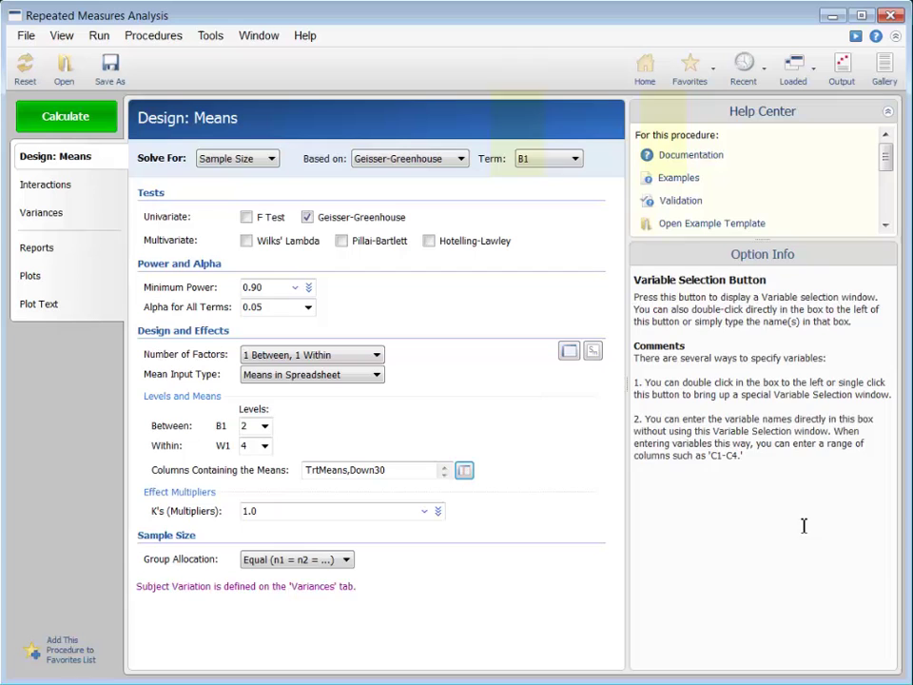
{"action": "left_click", "coordinate": [65, 116]}
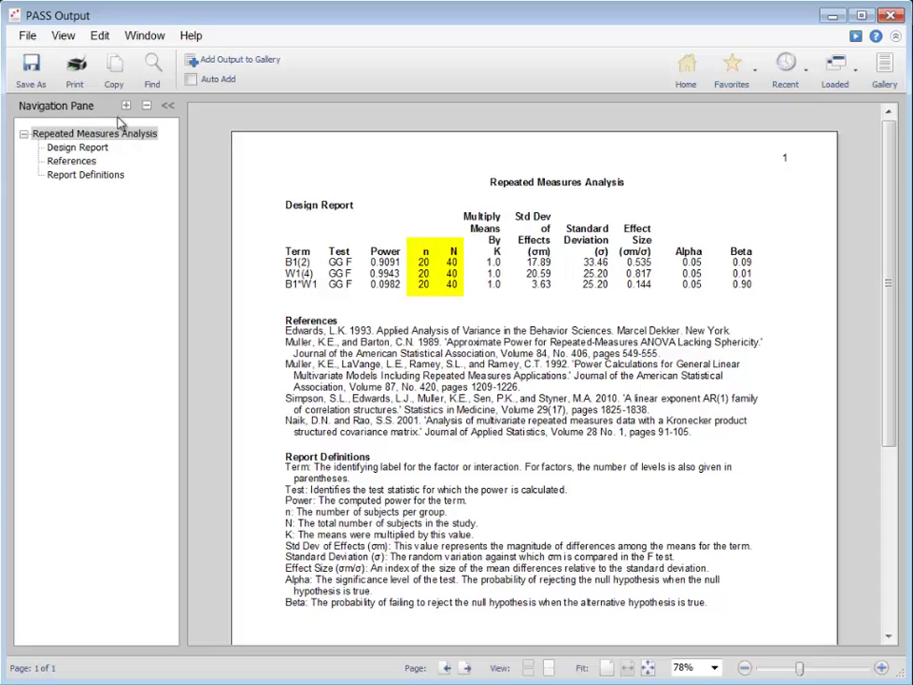
{"action": "left_click", "coordinate": [841, 83]}
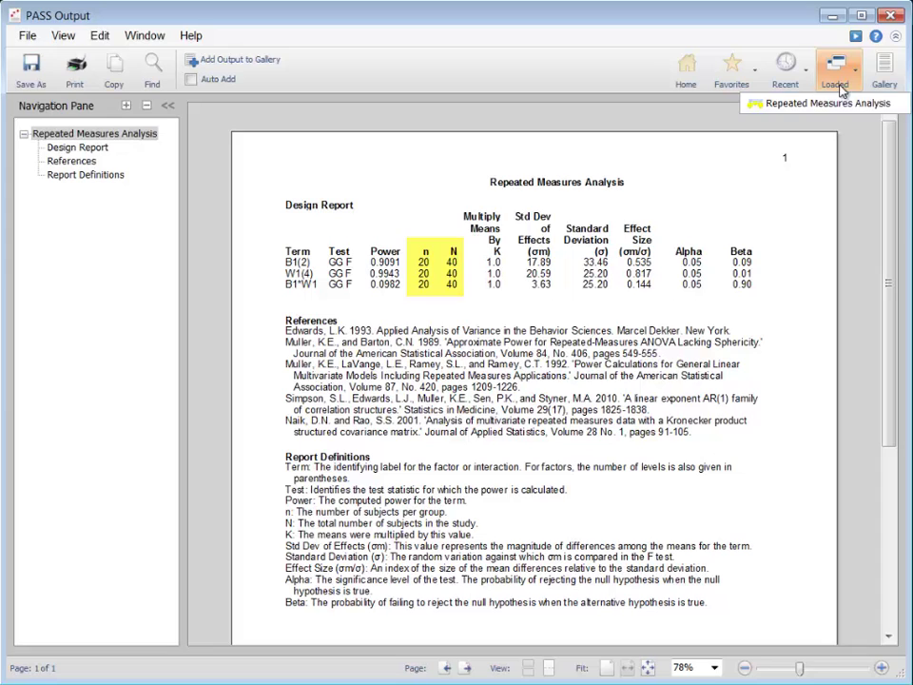
Reselect the TrtMeans through Down20 column range as the means and close the spreadsheet.
{"action": "left_click", "coordinate": [828, 104]}
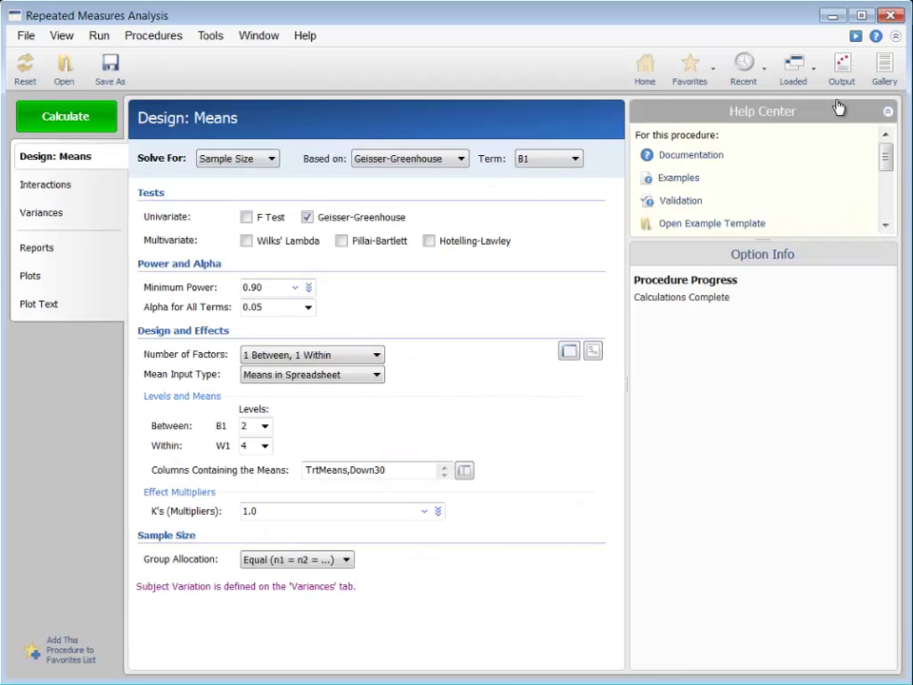
{"action": "left_click", "coordinate": [463, 470]}
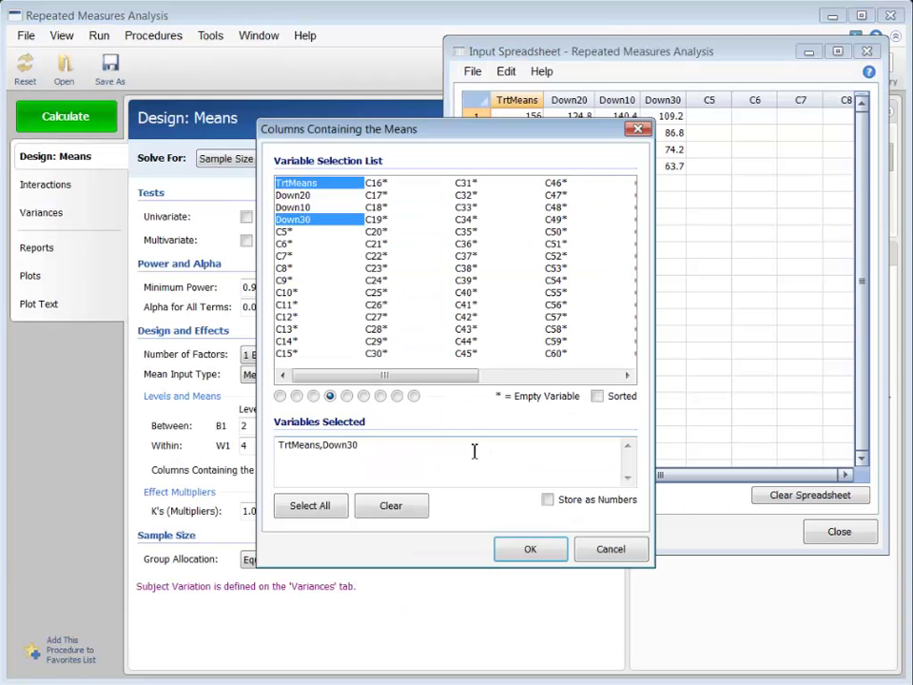
{"action": "left_click", "coordinate": [323, 186]}
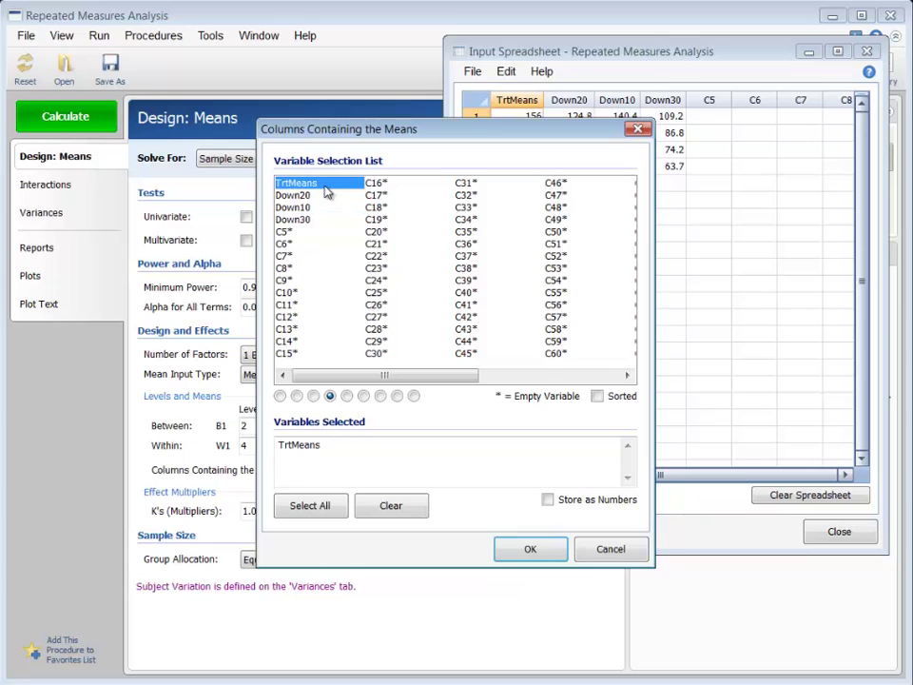
{"action": "left_click", "coordinate": [319, 197], "text": "shift"}
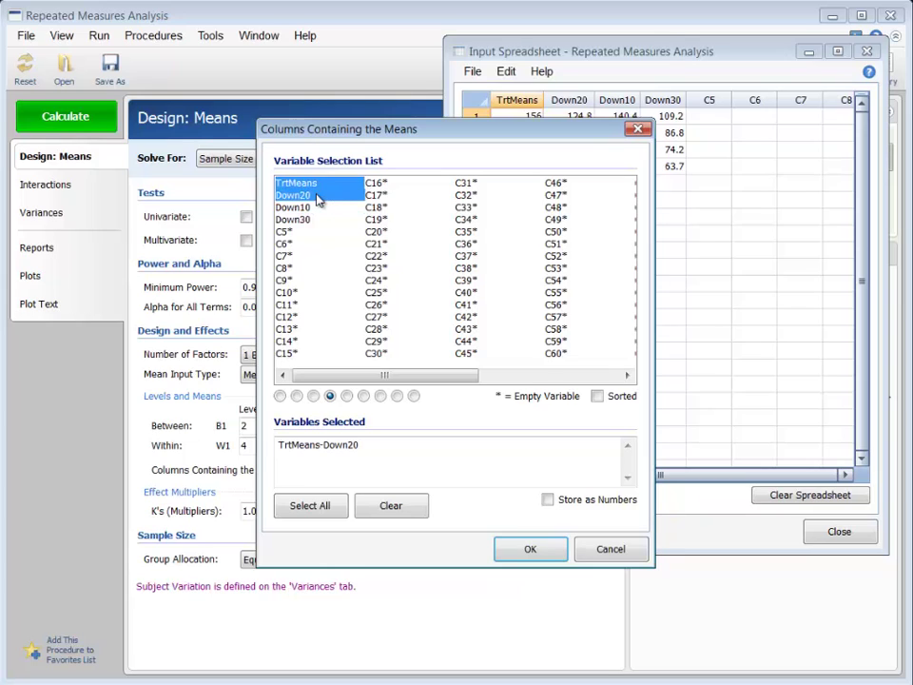
{"action": "left_click", "coordinate": [530, 549]}
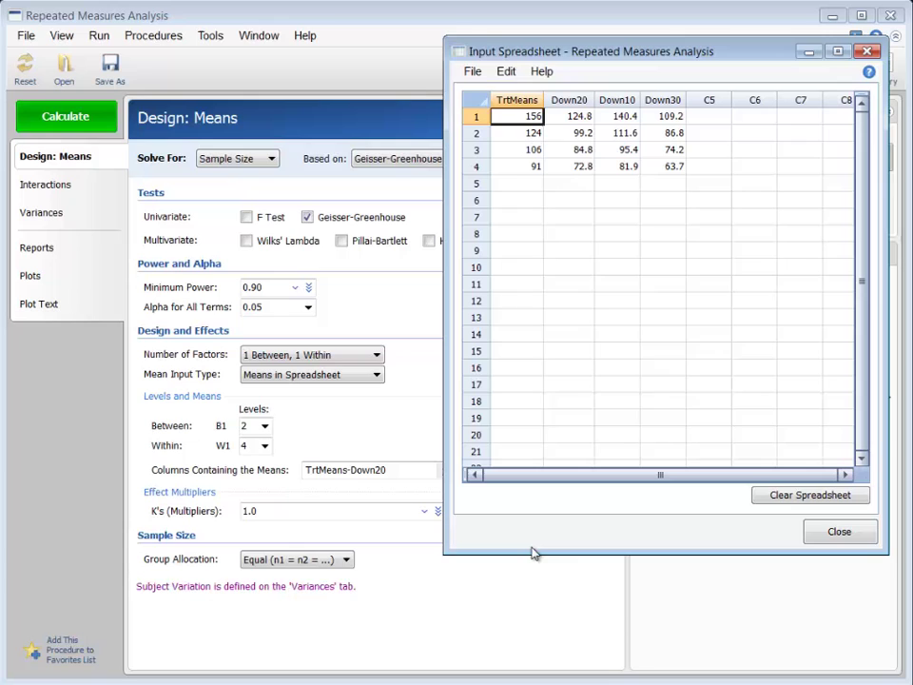
{"action": "left_click", "coordinate": [824, 530]}
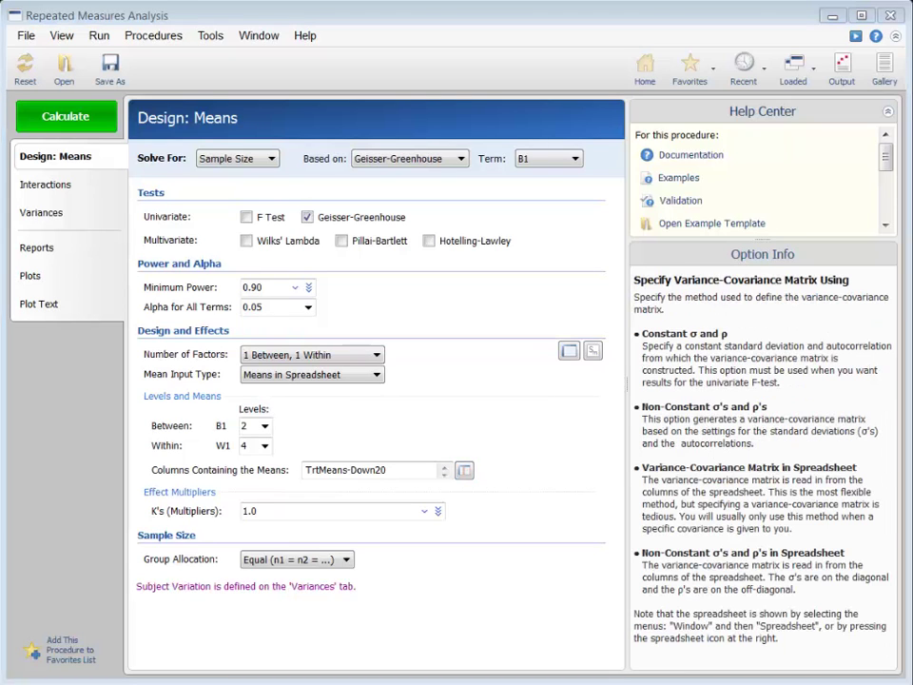
Calculate with Unequal allocation pattern 2 1, giving group sizes 64 and 32 (N = 96).
{"action": "left_click", "coordinate": [333, 563]}
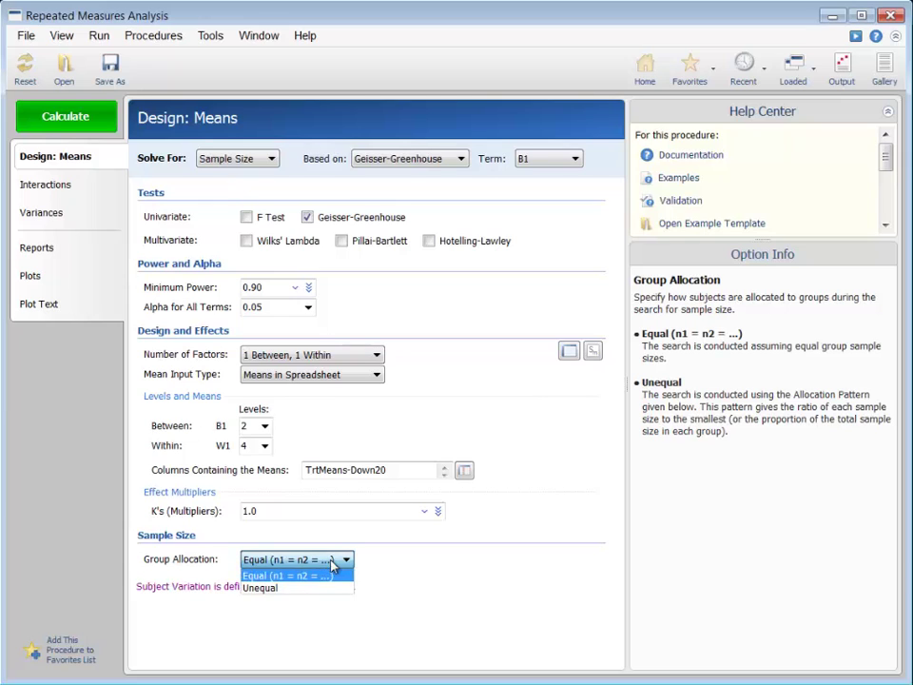
{"action": "left_click", "coordinate": [321, 588]}
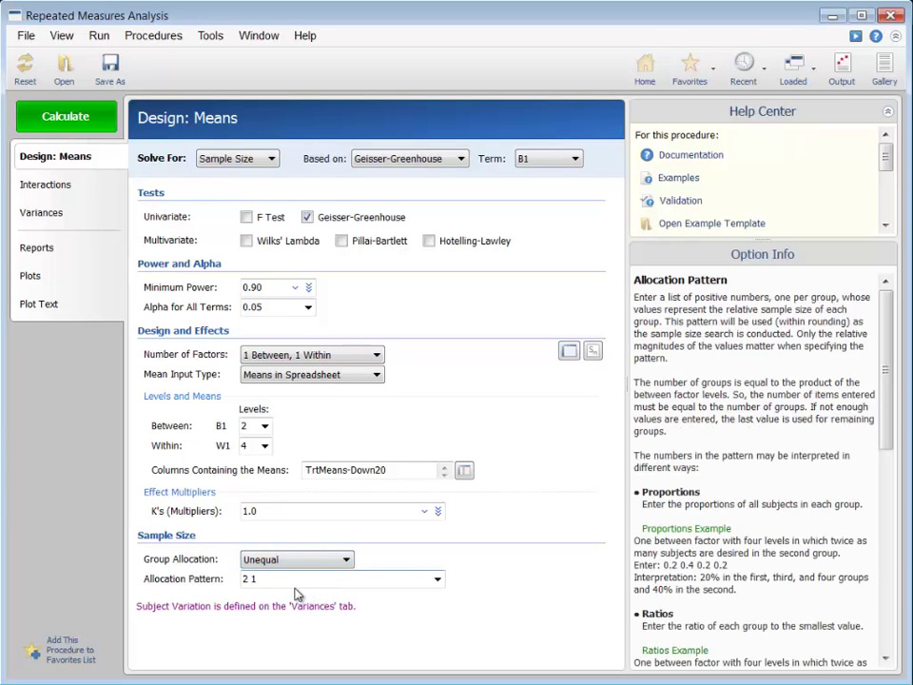
{"action": "left_click", "coordinate": [280, 579]}
{"action": "type", "text": "2 1"}
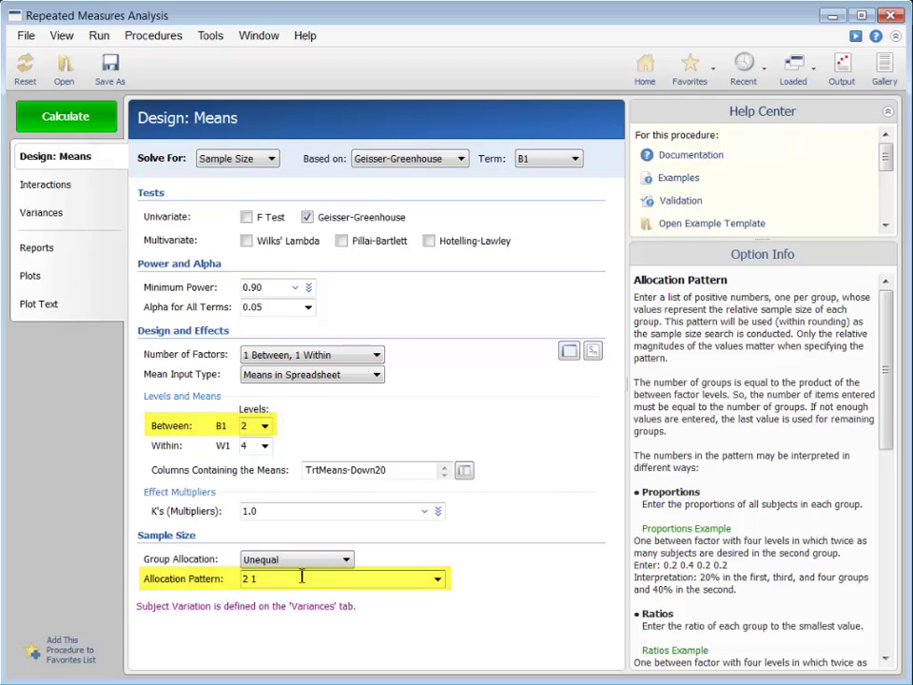
{"action": "left_click", "coordinate": [71, 122]}
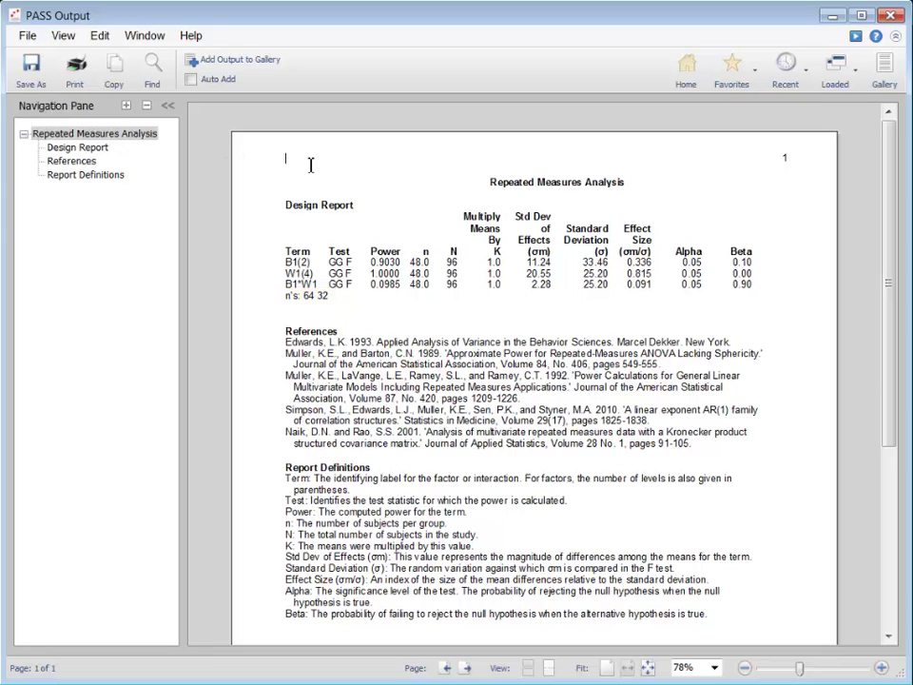
Set Group Allocation back to Equal in the procedure settings.
{"action": "left_click", "coordinate": [835, 65]}
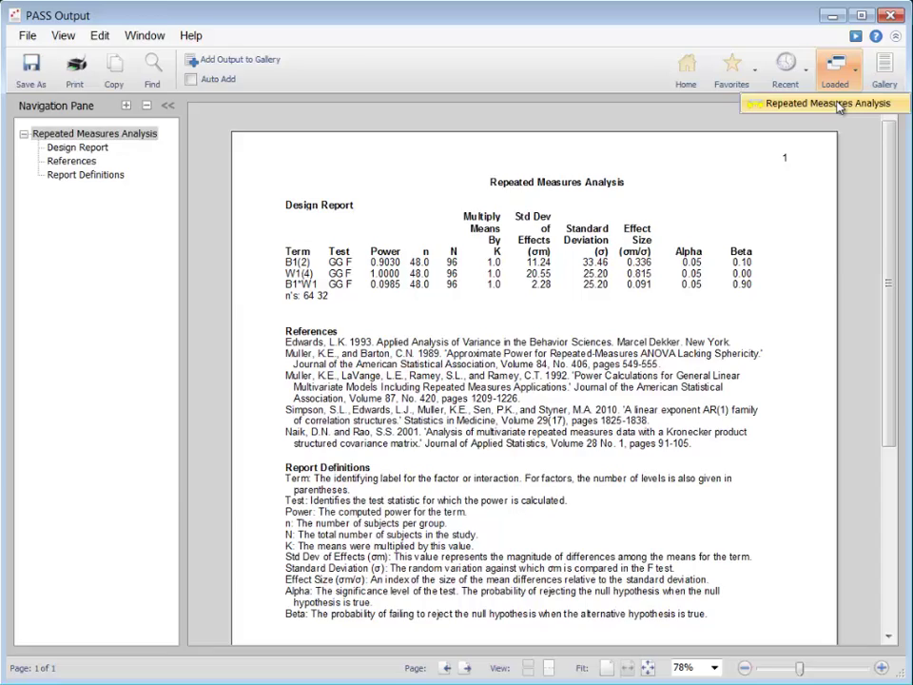
{"action": "left_click", "coordinate": [839, 104]}
{"action": "left_click", "coordinate": [309, 561]}
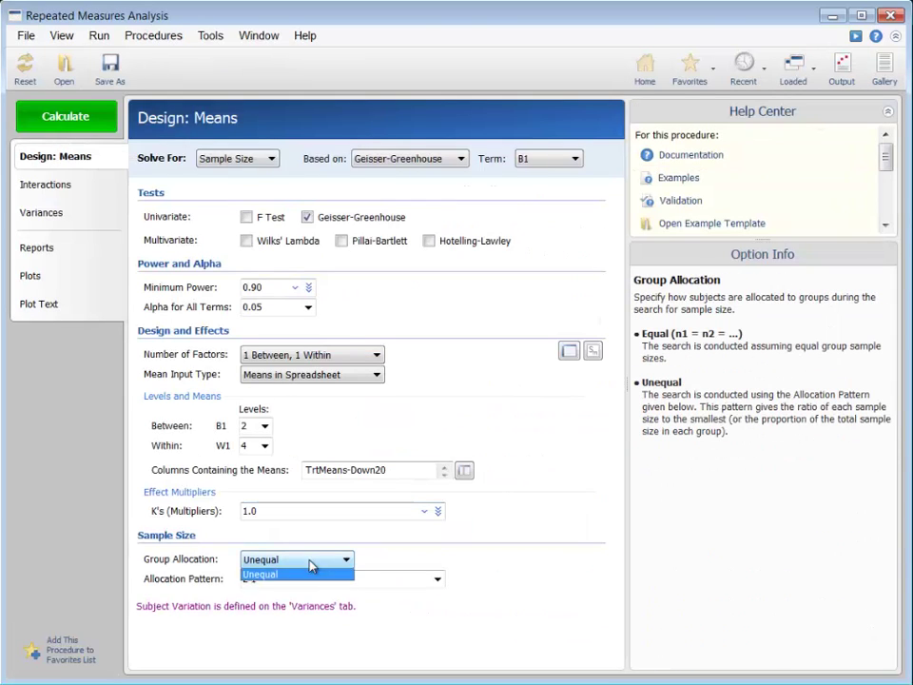
{"action": "left_click", "coordinate": [306, 575]}
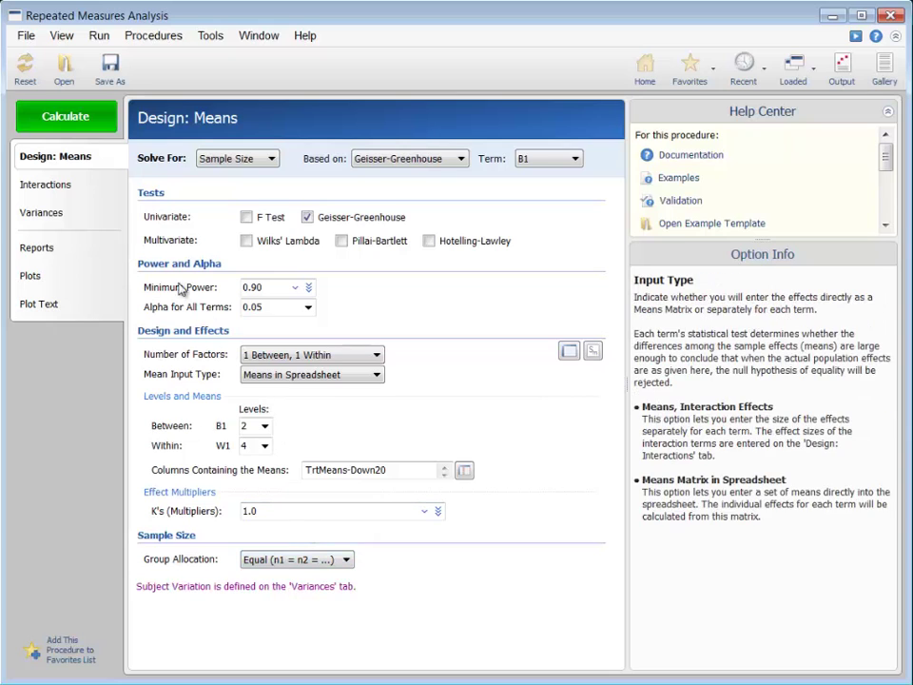
Use Non-Constant σ's 57 48 41 35 with ρ 0.16 and recalculate to n = 30, N = 60.
{"action": "left_click", "coordinate": [43, 215]}
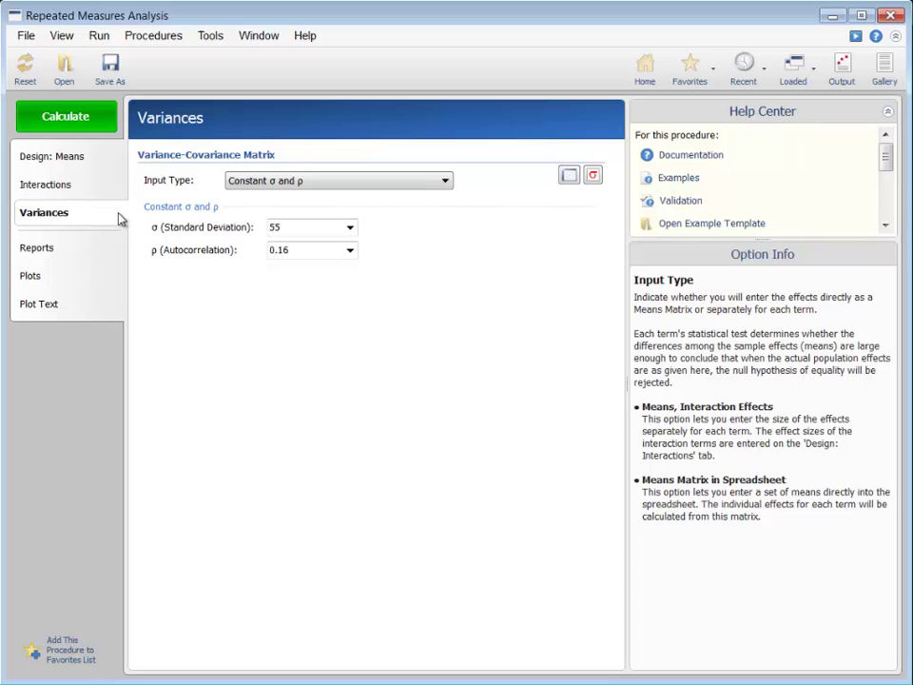
{"action": "left_click", "coordinate": [274, 184]}
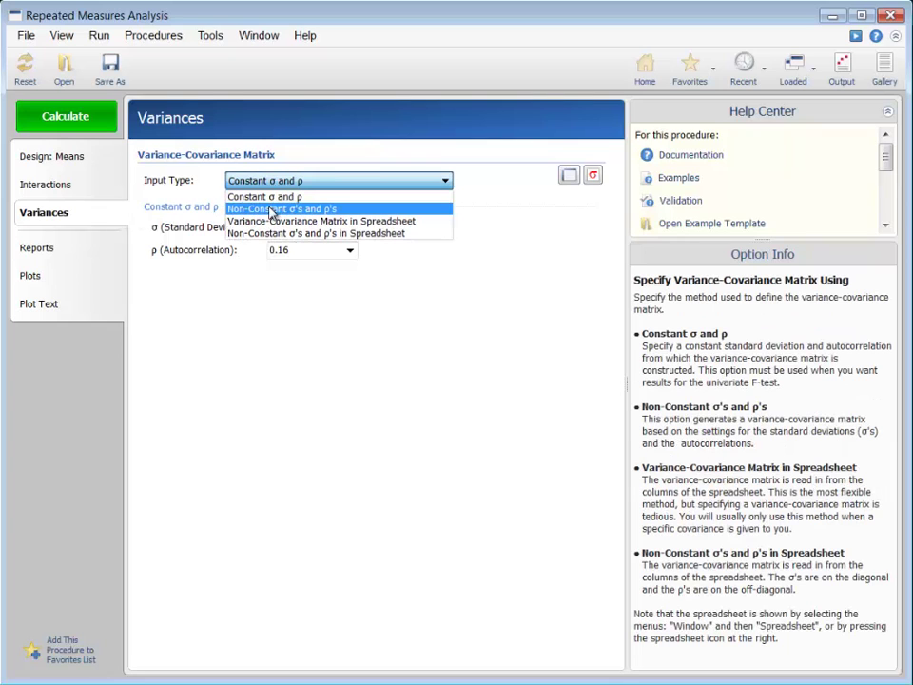
{"action": "left_click", "coordinate": [273, 209]}
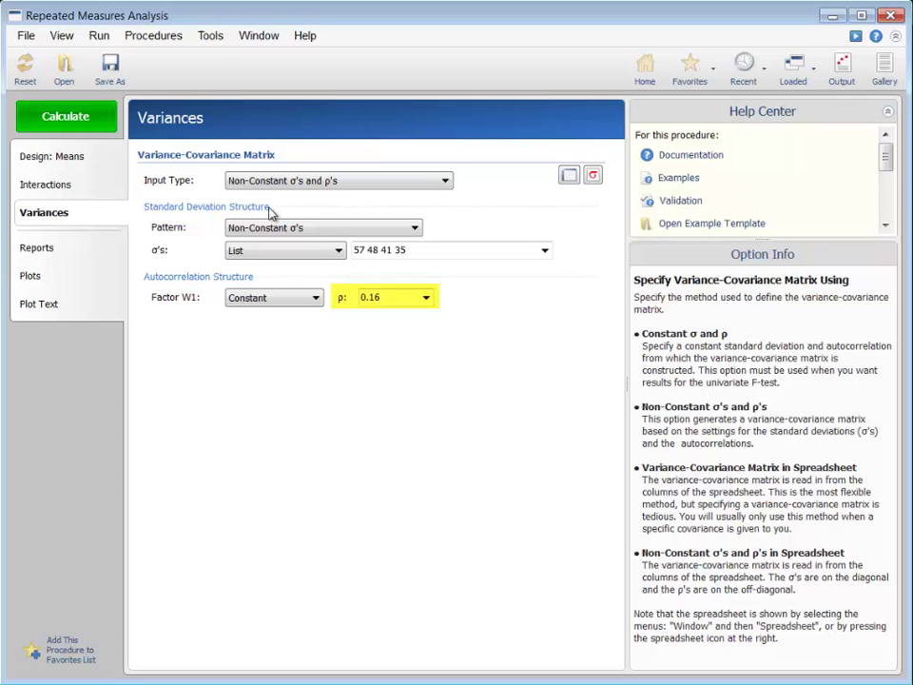
{"action": "left_click", "coordinate": [82, 118]}
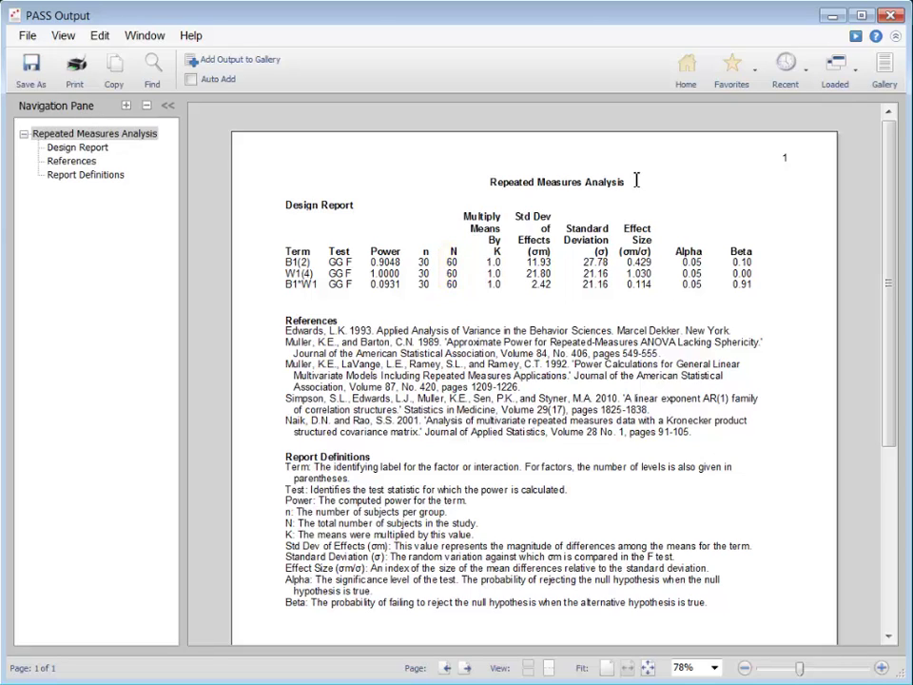
Back in the variance settings, leave W1 at Constant and keep Non-Constant σ's and ρ's.
{"action": "left_click", "coordinate": [837, 68]}
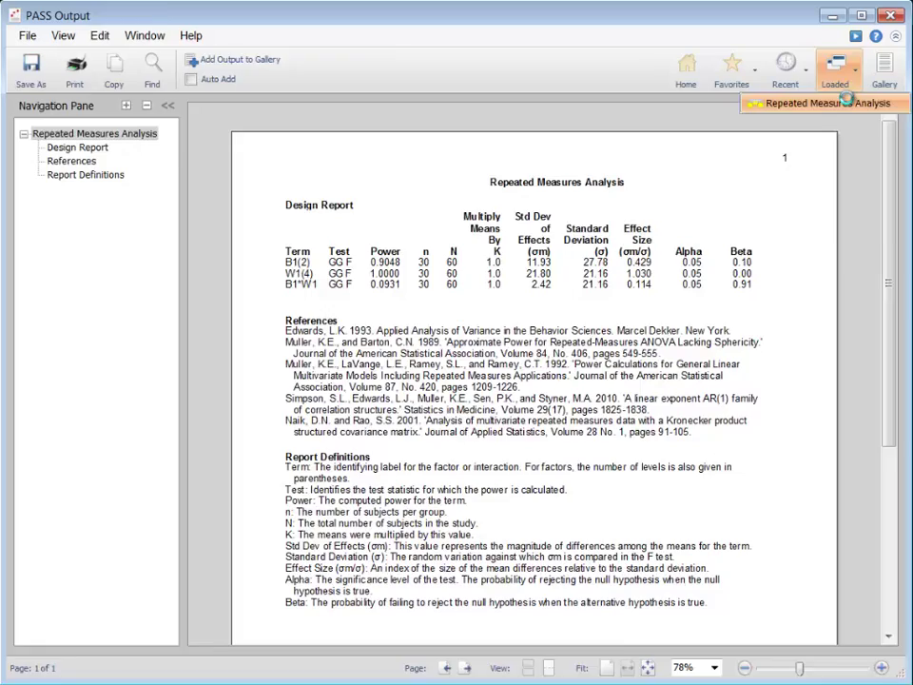
{"action": "left_click", "coordinate": [846, 102]}
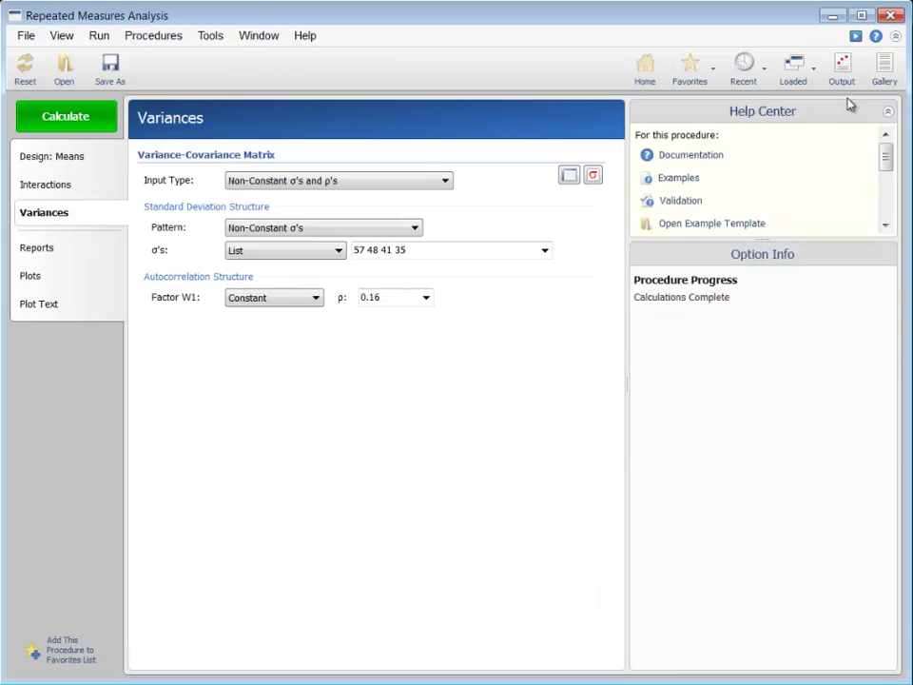
{"action": "left_click", "coordinate": [310, 299]}
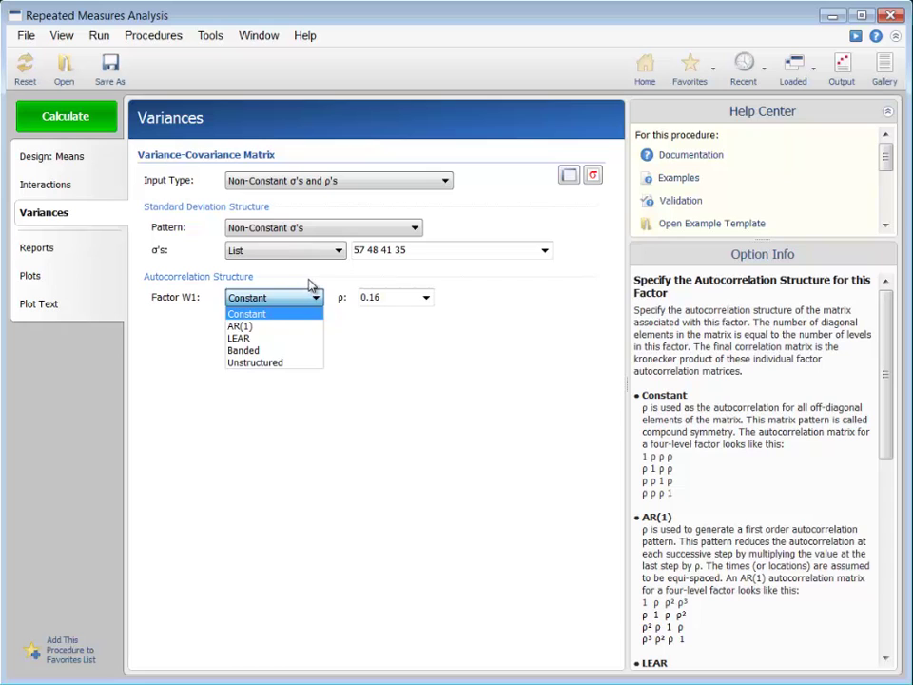
{"action": "left_click", "coordinate": [310, 286]}
{"action": "left_click", "coordinate": [337, 180]}
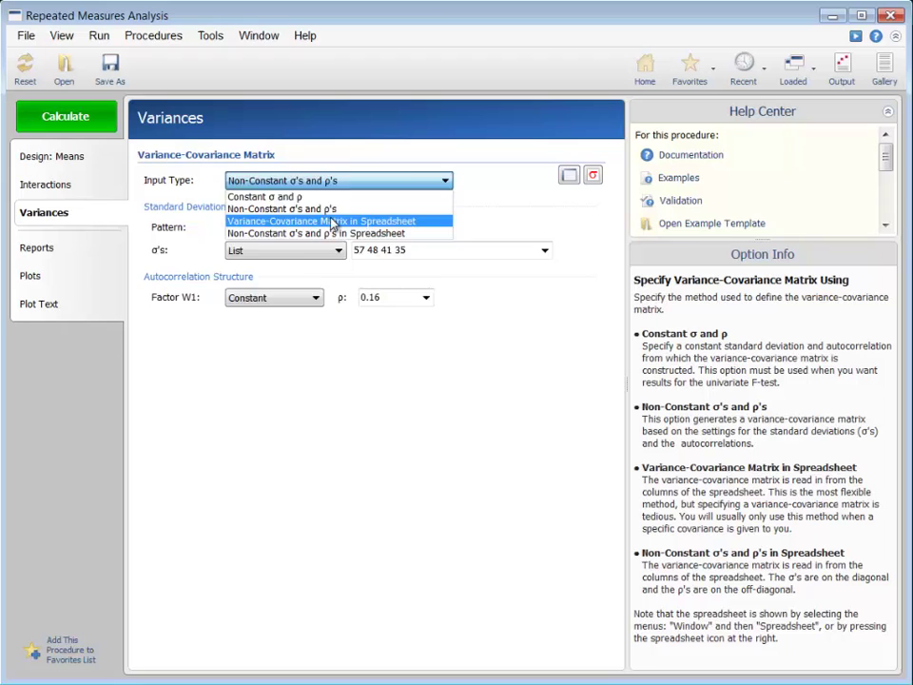
{"action": "left_click", "coordinate": [331, 221]}
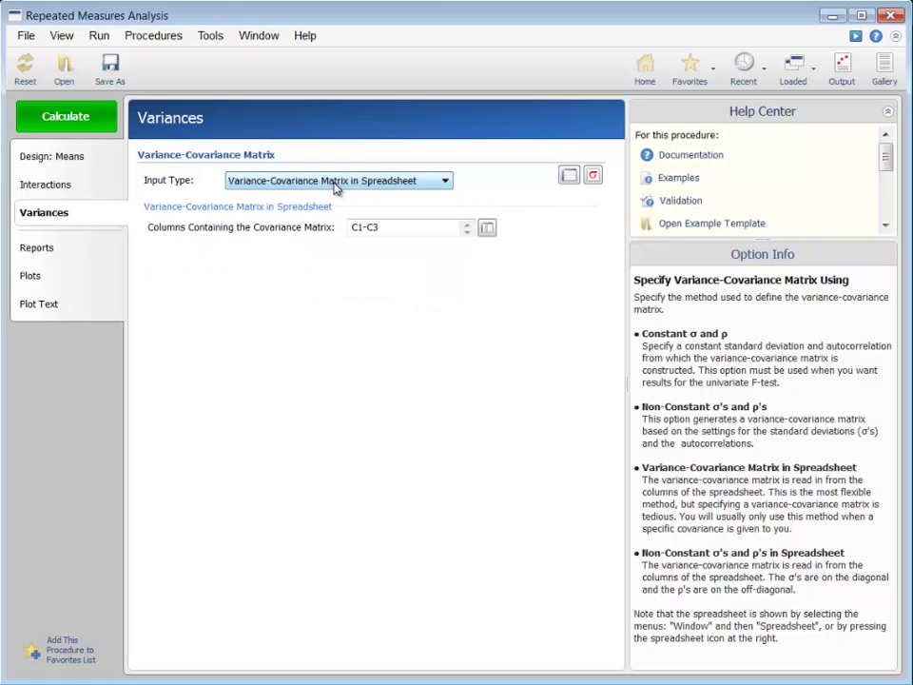
{"action": "left_click", "coordinate": [335, 187]}
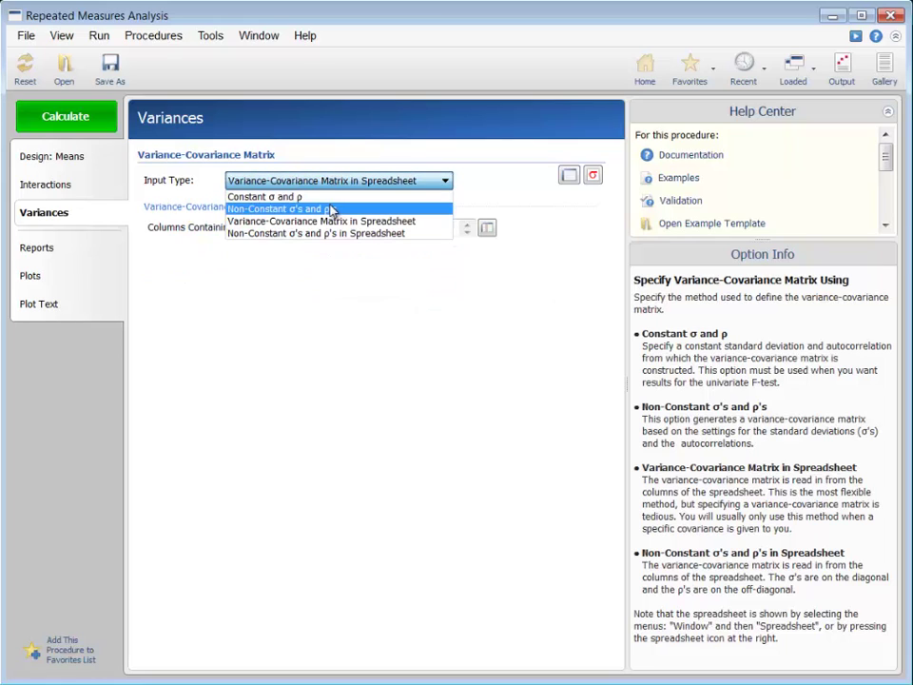
{"action": "left_click", "coordinate": [331, 209]}
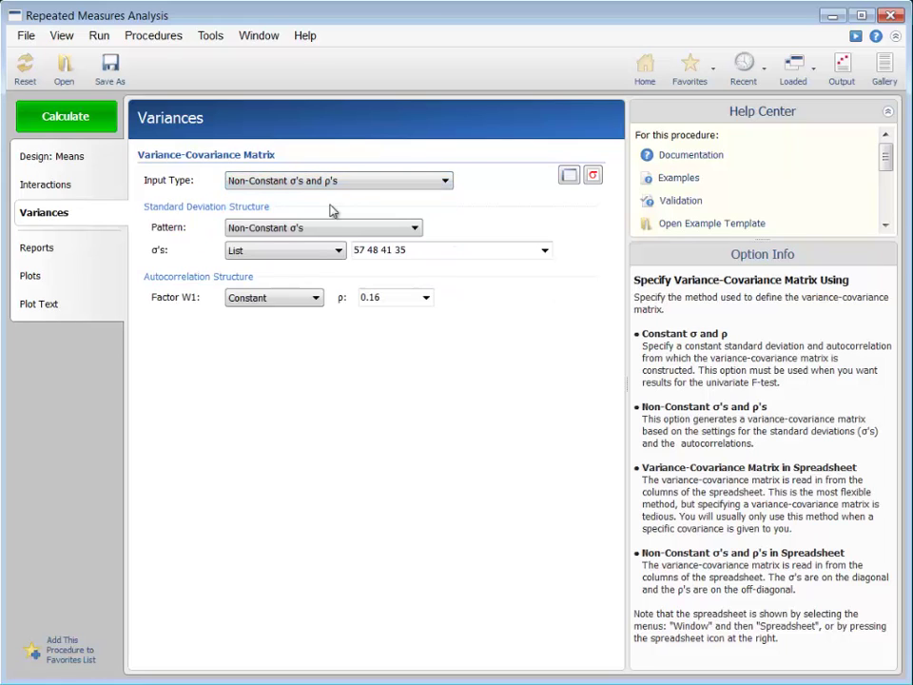
On the Design: Means settings, set Solve For to Power instead of sample size.
{"action": "left_click", "coordinate": [103, 162]}
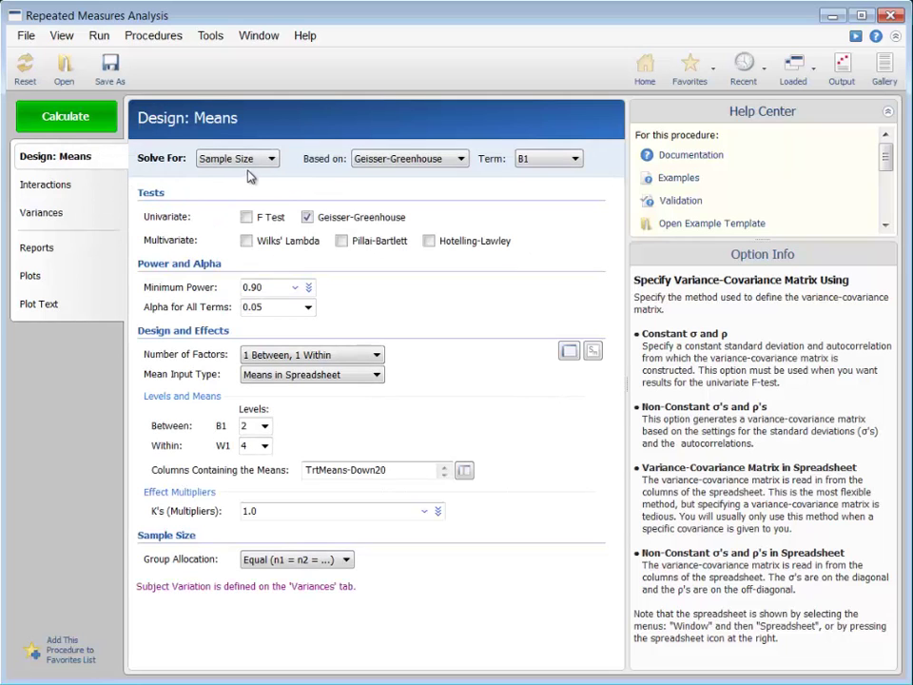
{"action": "mouse_move", "coordinate": [253, 169]}
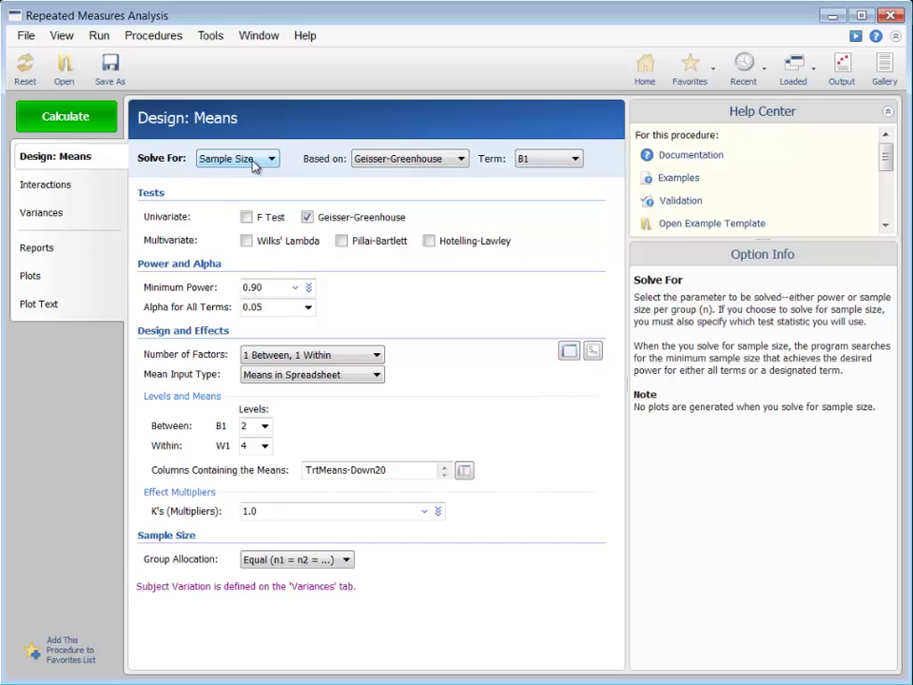
{"action": "left_click", "coordinate": [253, 163]}
{"action": "left_click", "coordinate": [249, 174]}
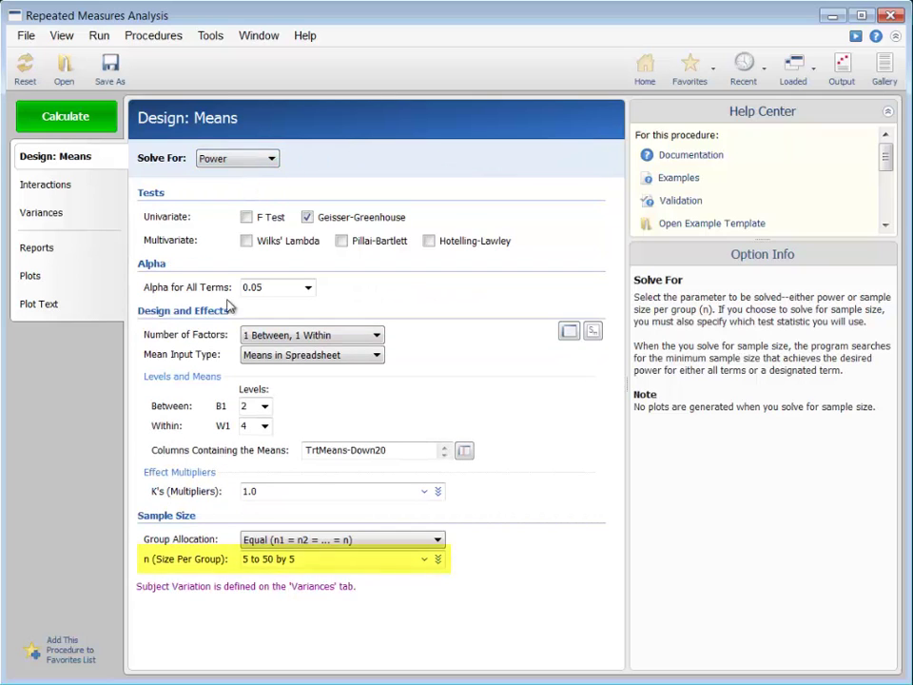
Calculate power for n = 5 to 50 by 5 and show the Power vs n chart section.
{"action": "mouse_move", "coordinate": [295, 550]}
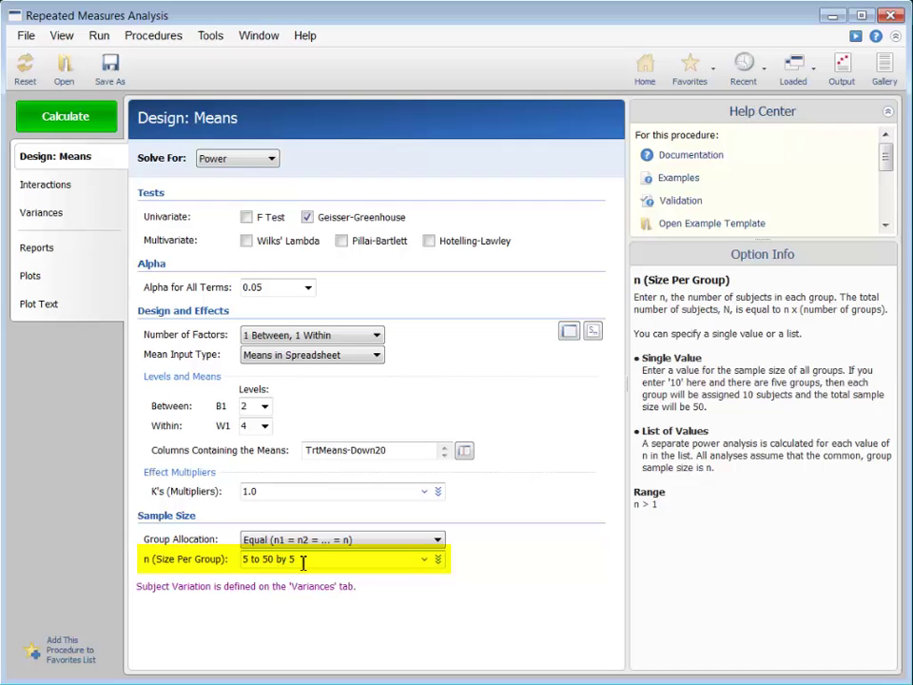
{"action": "left_click", "coordinate": [87, 122]}
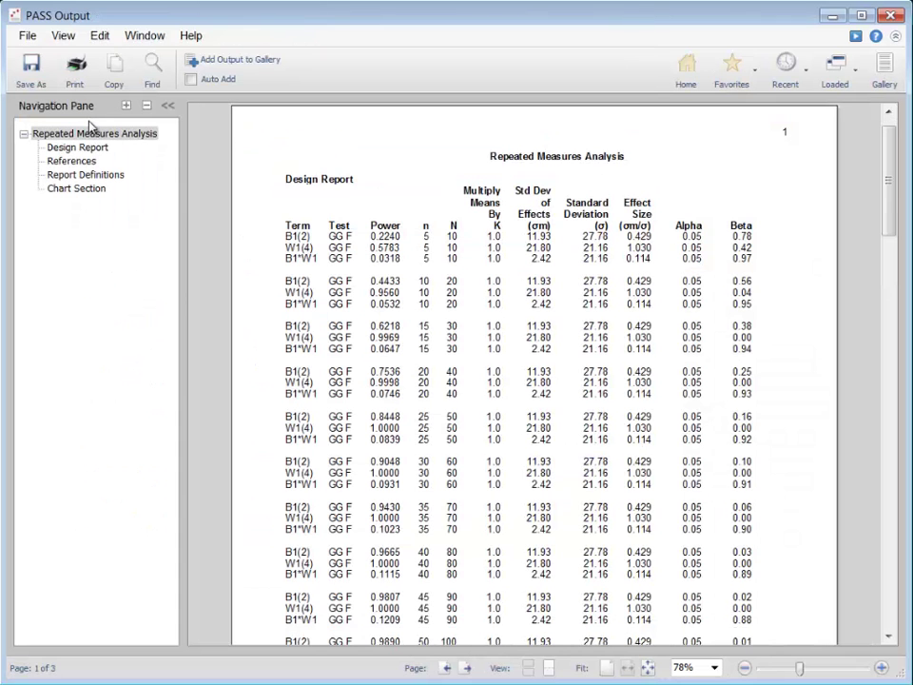
{"action": "left_click", "coordinate": [90, 188]}
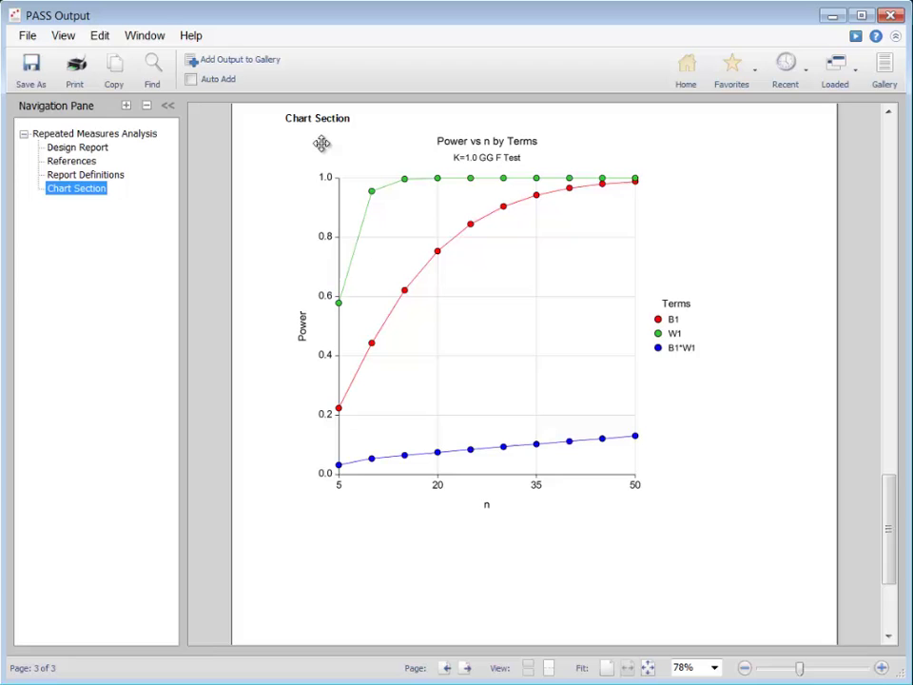
In Repeated Measures Analysis, set the K effect multipliers to the series 0.5 to 1.5 by 0.1.
{"action": "left_click", "coordinate": [833, 86]}
{"action": "left_click", "coordinate": [832, 99]}
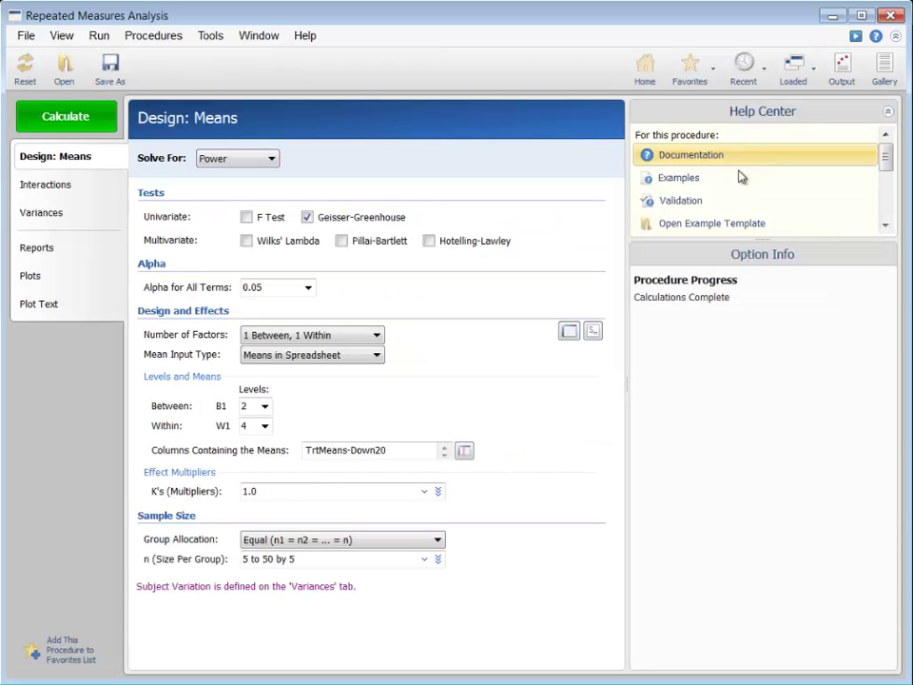
{"action": "left_click", "coordinate": [437, 492]}
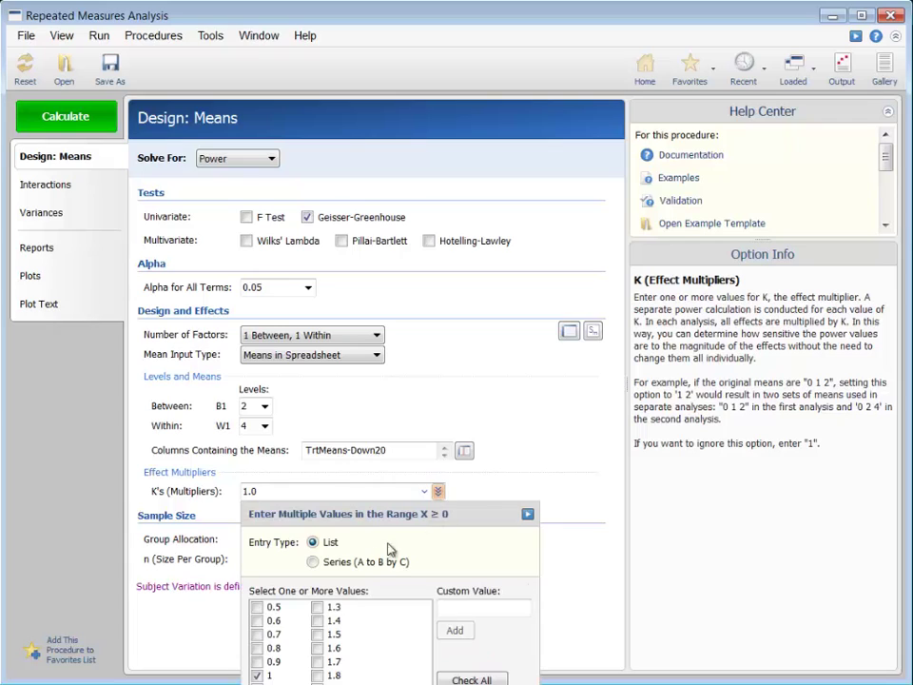
{"action": "left_click", "coordinate": [314, 562]}
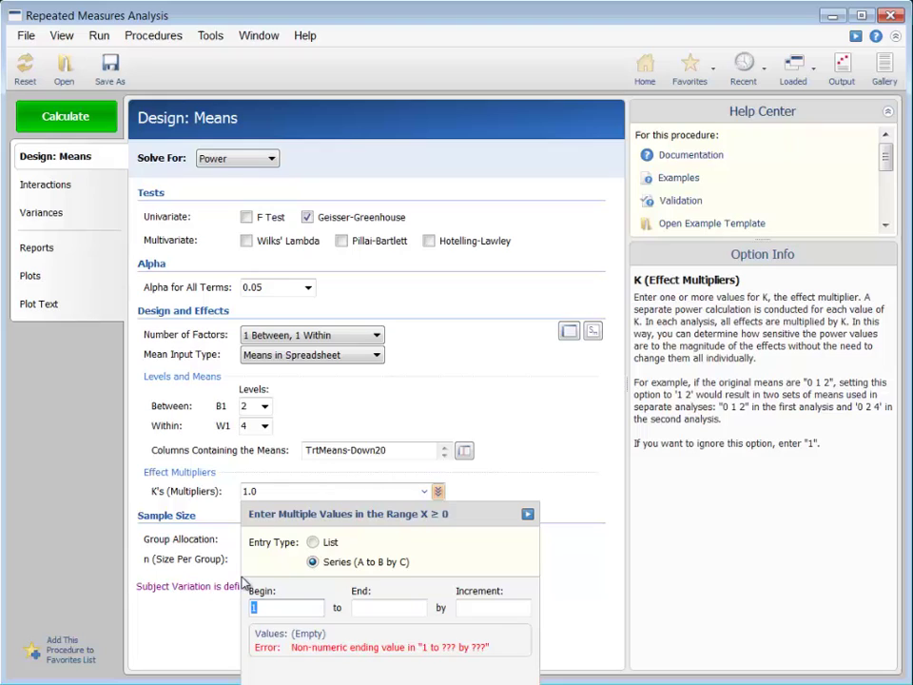
{"action": "type", "text": "0.5"}
{"action": "key", "text": "Tab"}
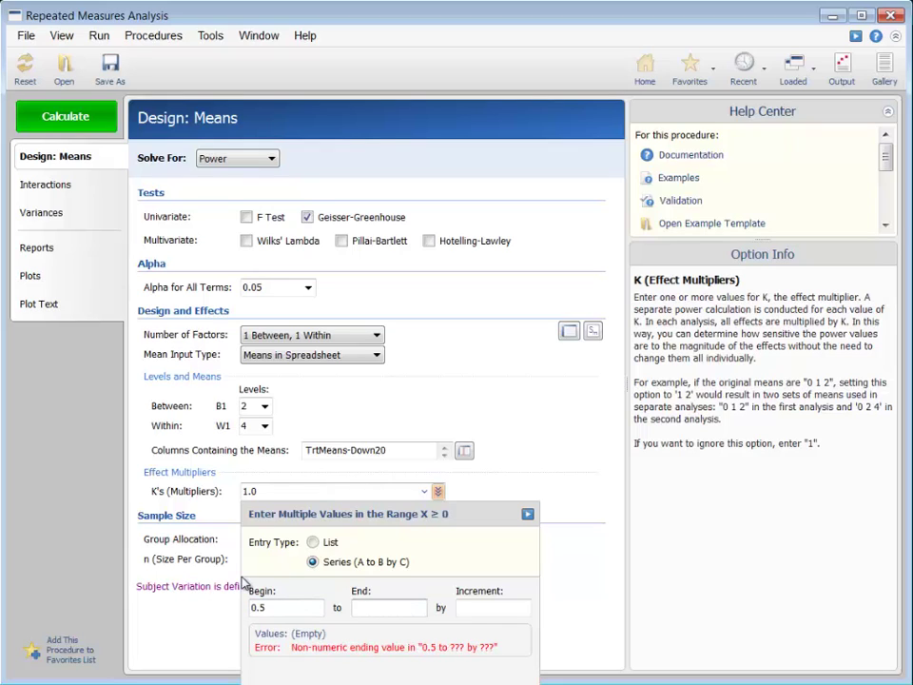
{"action": "type", "text": "1.5"}
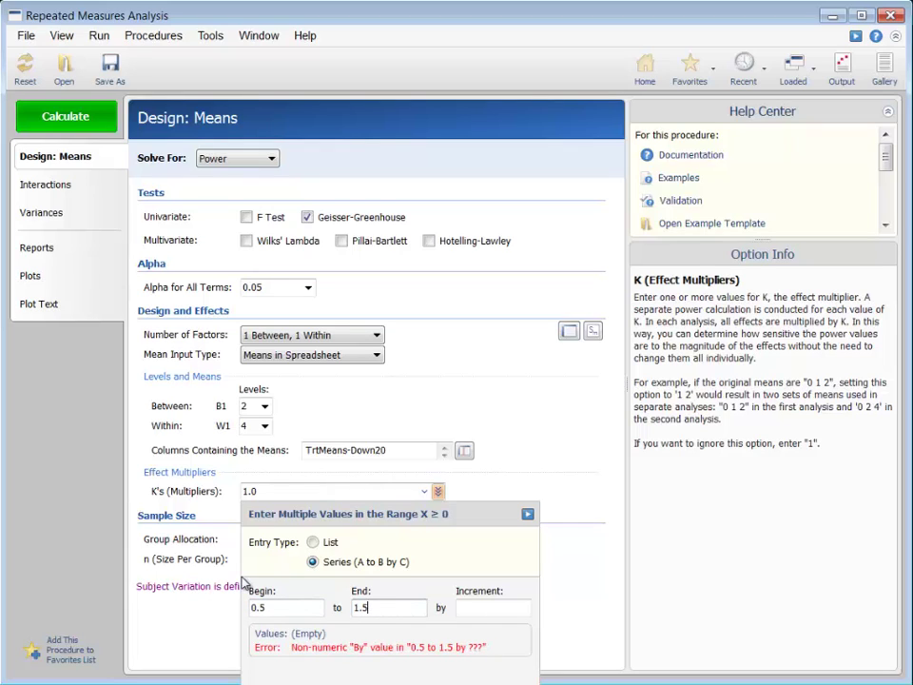
{"action": "key", "text": "Tab"}
{"action": "type", "text": "0.1"}
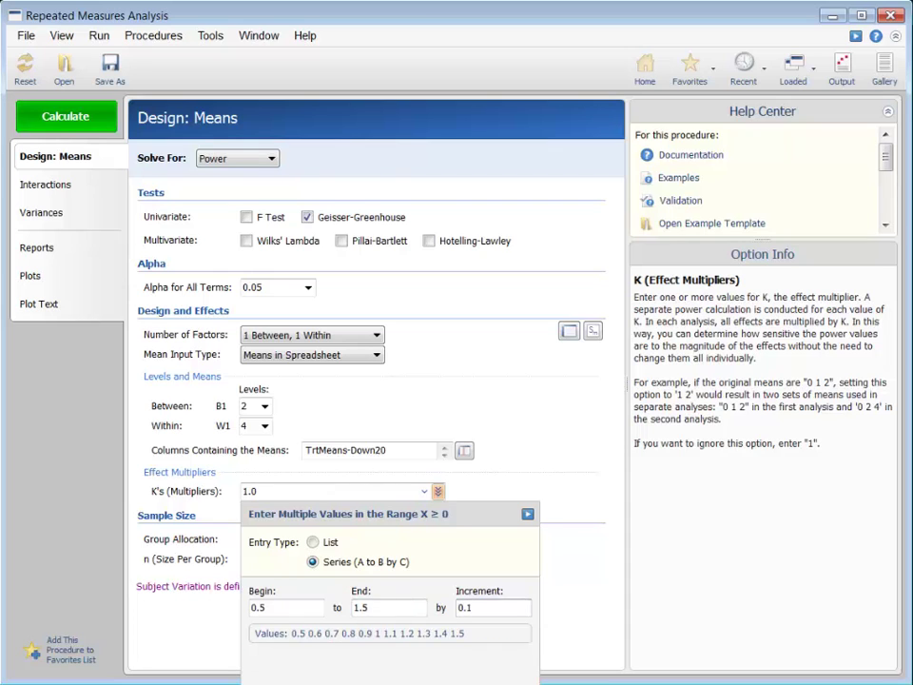
{"action": "key", "text": "Return"}
Turn off the Power vs n by Terms plots on the Plots settings.
{"action": "left_click", "coordinate": [55, 280]}
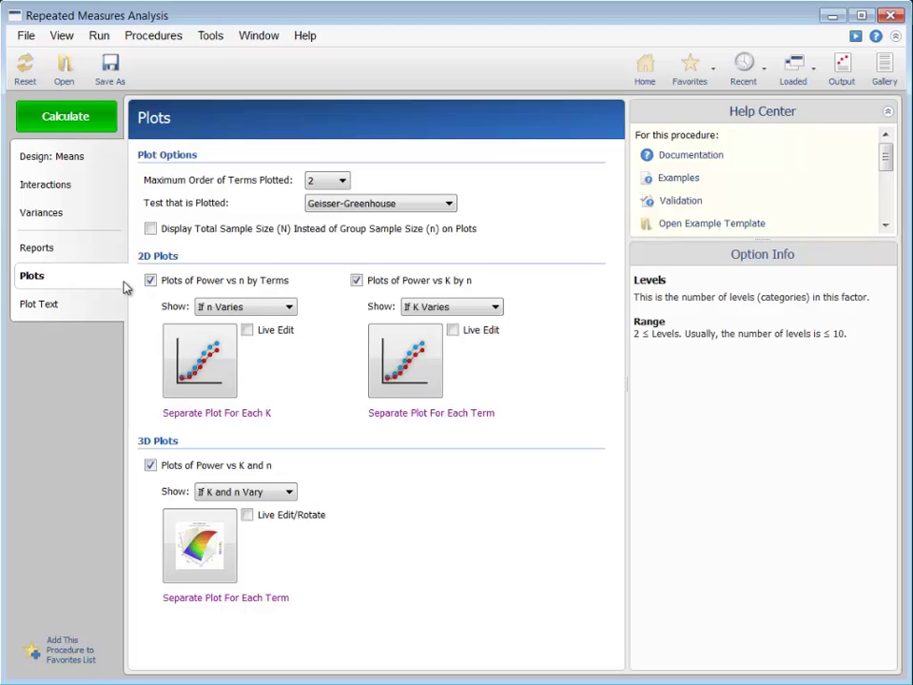
{"action": "left_click", "coordinate": [151, 281]}
{"action": "left_click", "coordinate": [86, 158]}
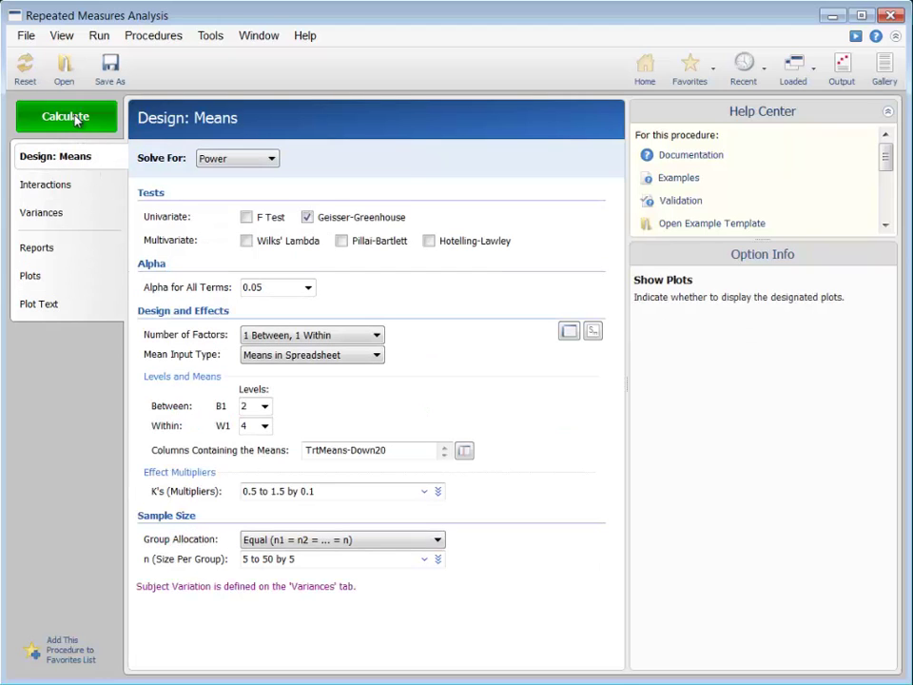
Recalculate with the new K range and jump to the report's chart section.
{"action": "left_click", "coordinate": [65, 117]}
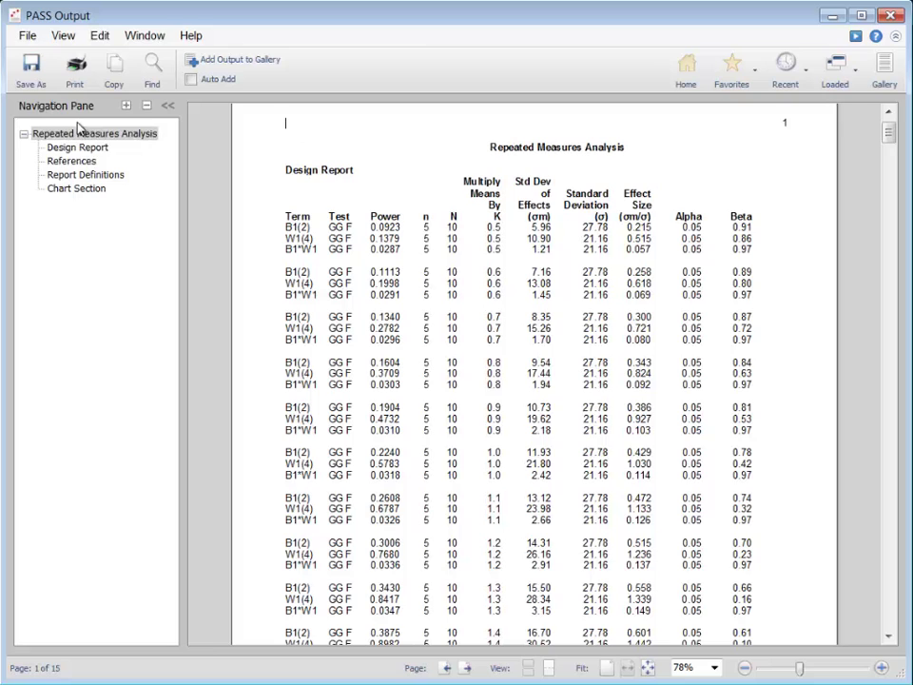
{"action": "left_click", "coordinate": [90, 188]}
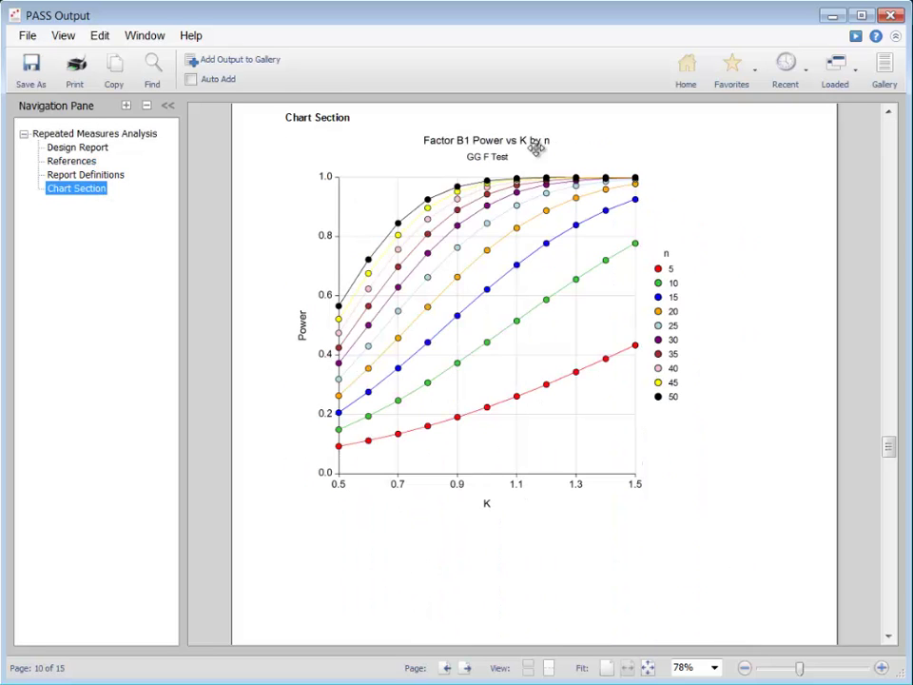
{"action": "left_click", "coordinate": [337, 119]}
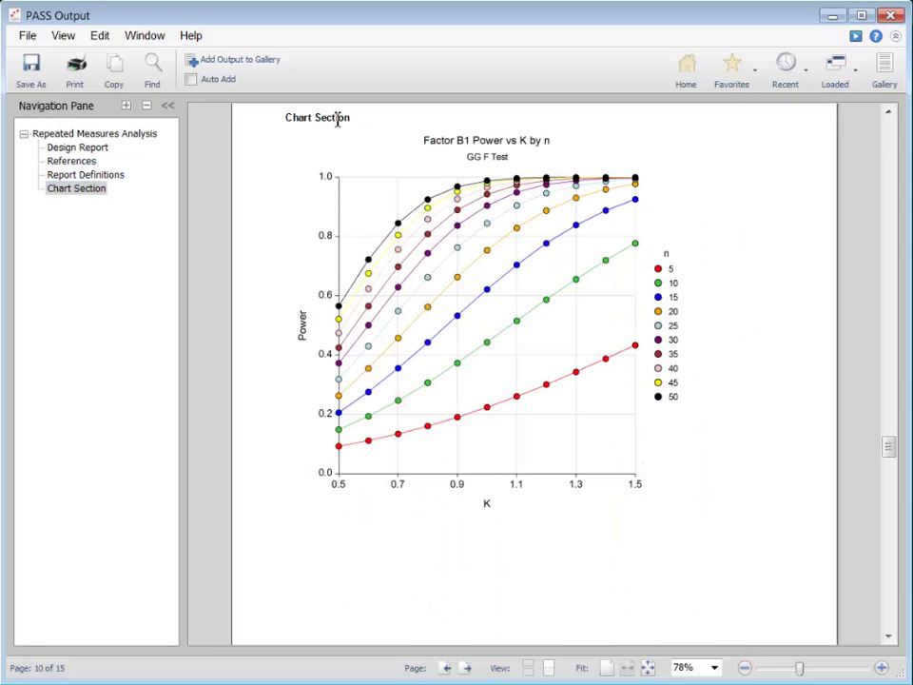
Review the 2D and 3D Power vs K and n charts, then return to Repeated Measures Analysis settings.
{"action": "scroll", "coordinate": [333, 124], "scroll_direction": "down", "scroll_amount": 10}
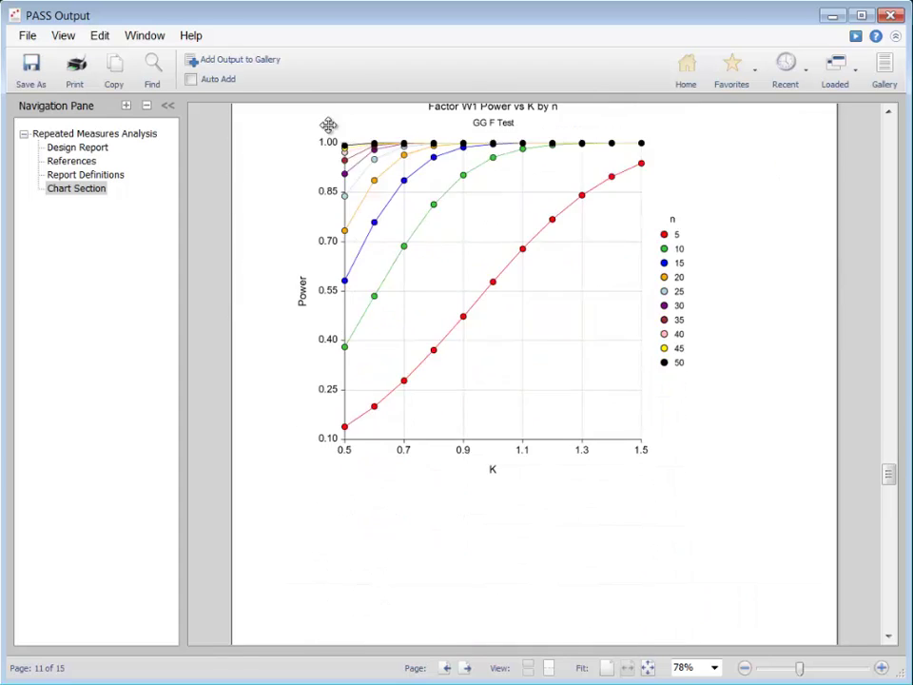
{"action": "scroll", "coordinate": [328, 125], "scroll_direction": "down", "scroll_amount": 10}
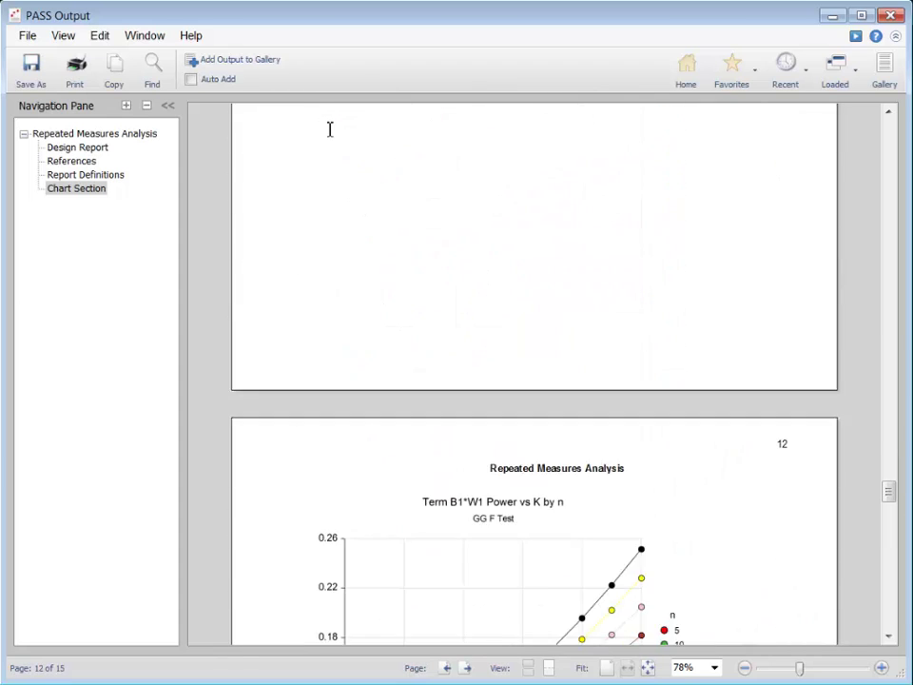
{"action": "scroll", "coordinate": [330, 129], "scroll_direction": "down", "scroll_amount": 6}
{"action": "scroll", "coordinate": [330, 129], "scroll_direction": "down", "scroll_amount": 12}
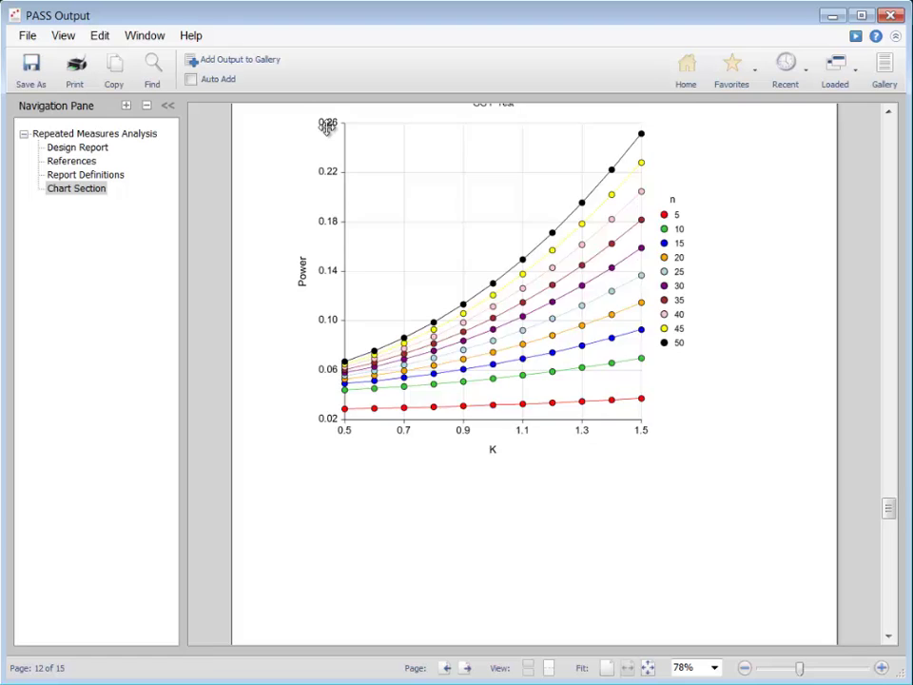
{"action": "scroll", "coordinate": [330, 130], "scroll_direction": "down", "scroll_amount": 5}
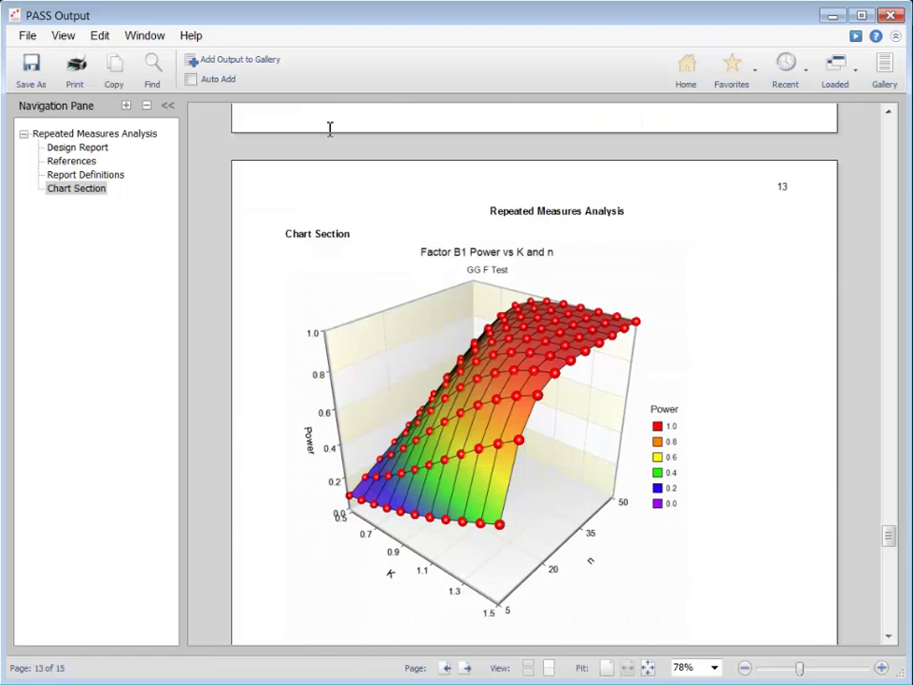
{"action": "scroll", "coordinate": [330, 129], "scroll_direction": "down", "scroll_amount": 18}
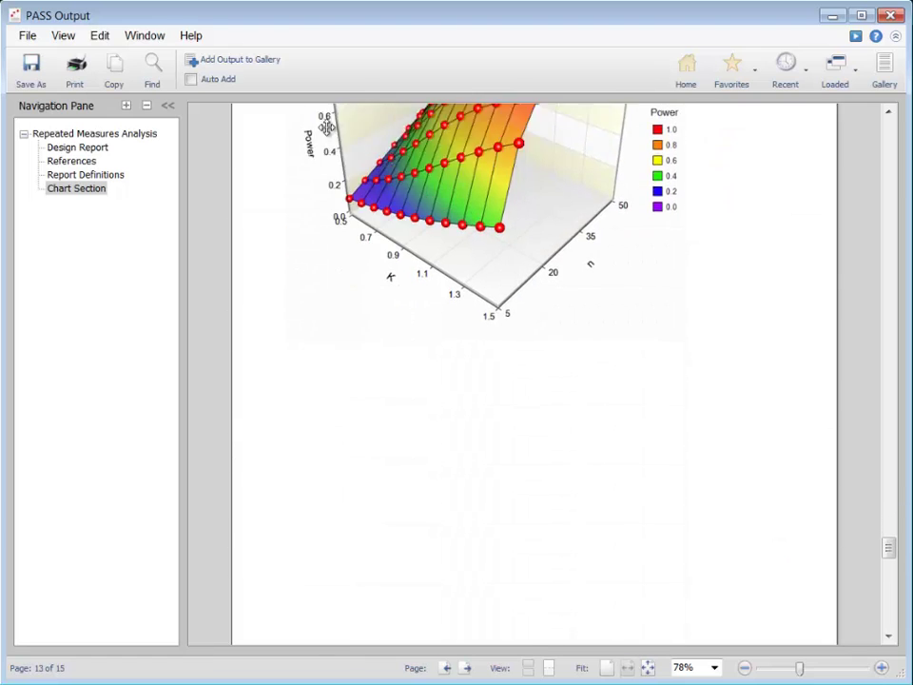
{"action": "scroll", "coordinate": [330, 129], "scroll_direction": "down", "scroll_amount": 5}
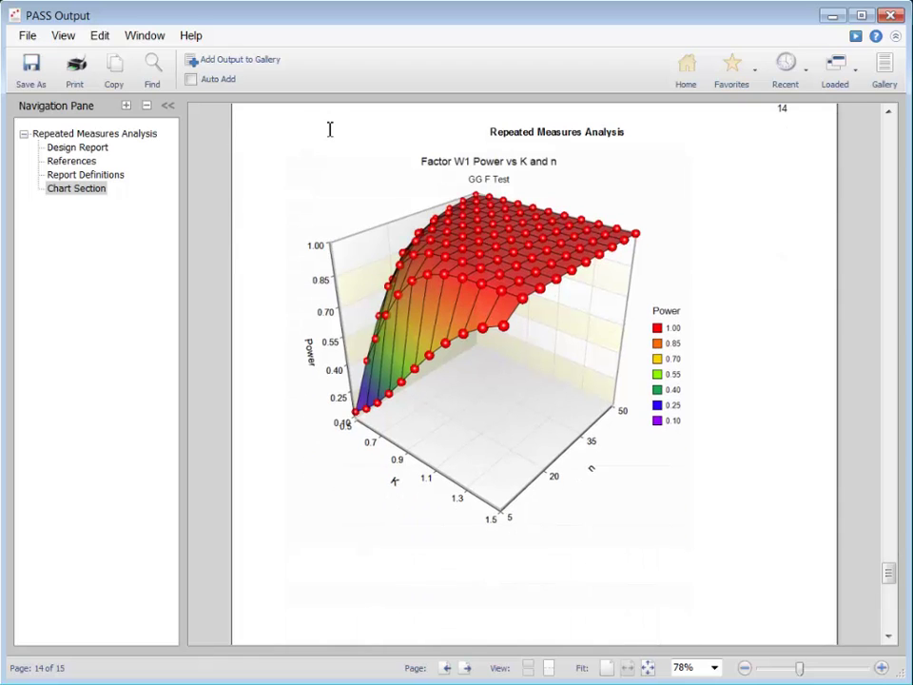
{"action": "scroll", "coordinate": [330, 129], "scroll_direction": "down", "scroll_amount": 15}
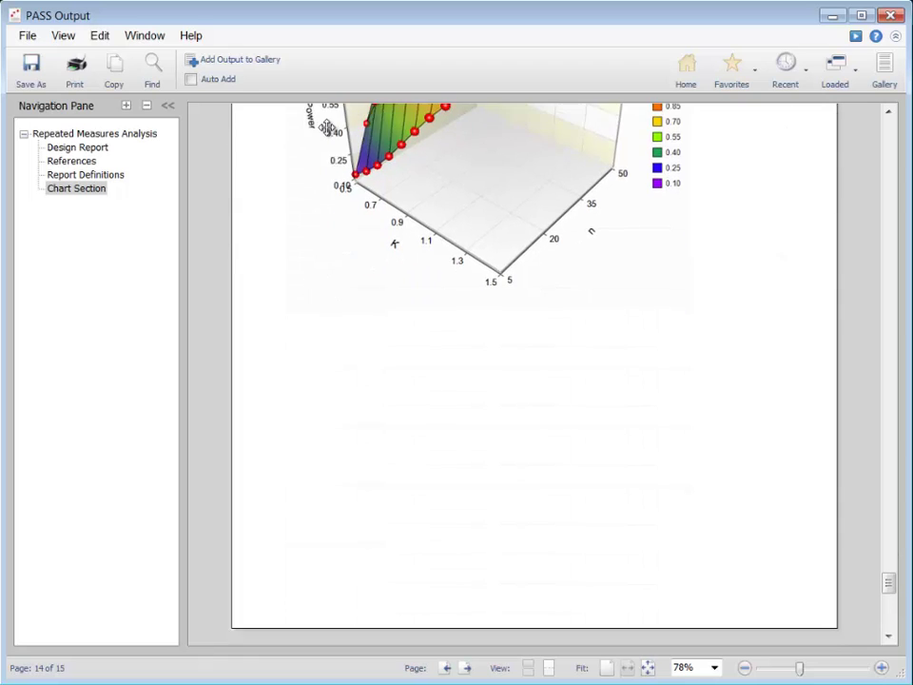
{"action": "scroll", "coordinate": [331, 129], "scroll_direction": "down", "scroll_amount": 12}
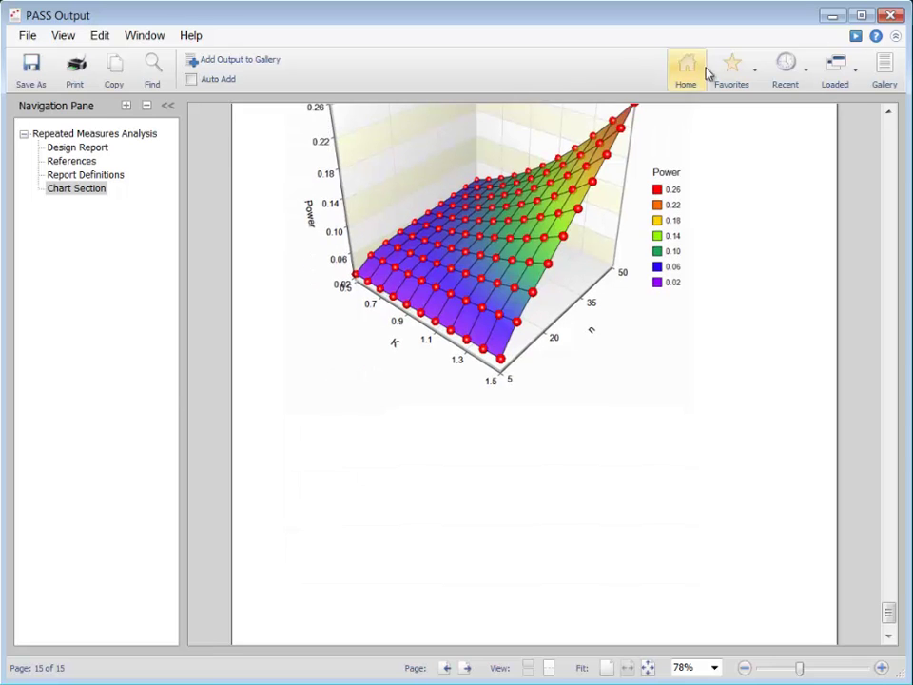
{"action": "left_click", "coordinate": [826, 74]}
{"action": "left_click", "coordinate": [829, 103]}
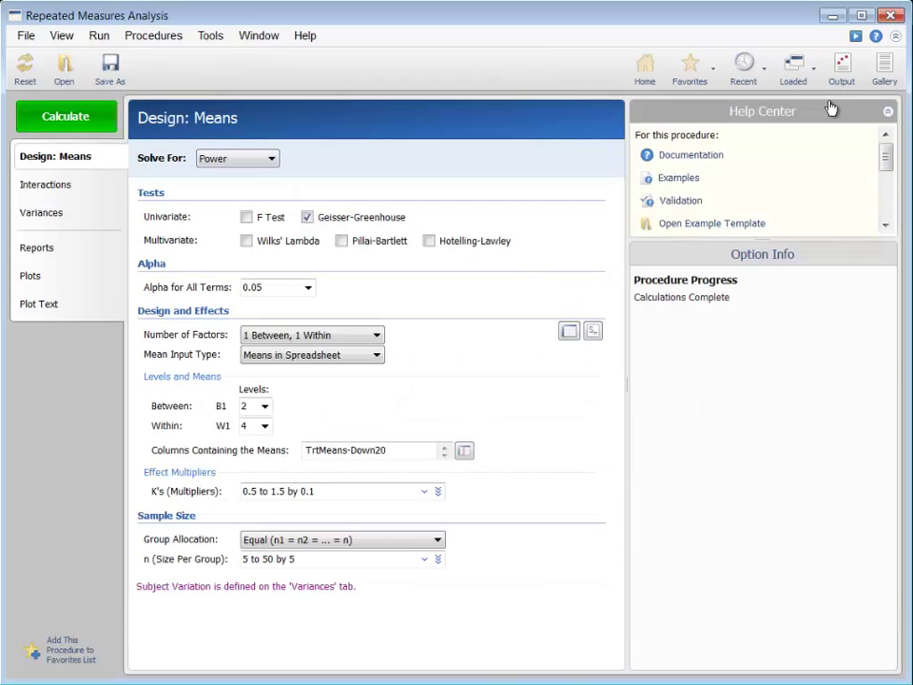